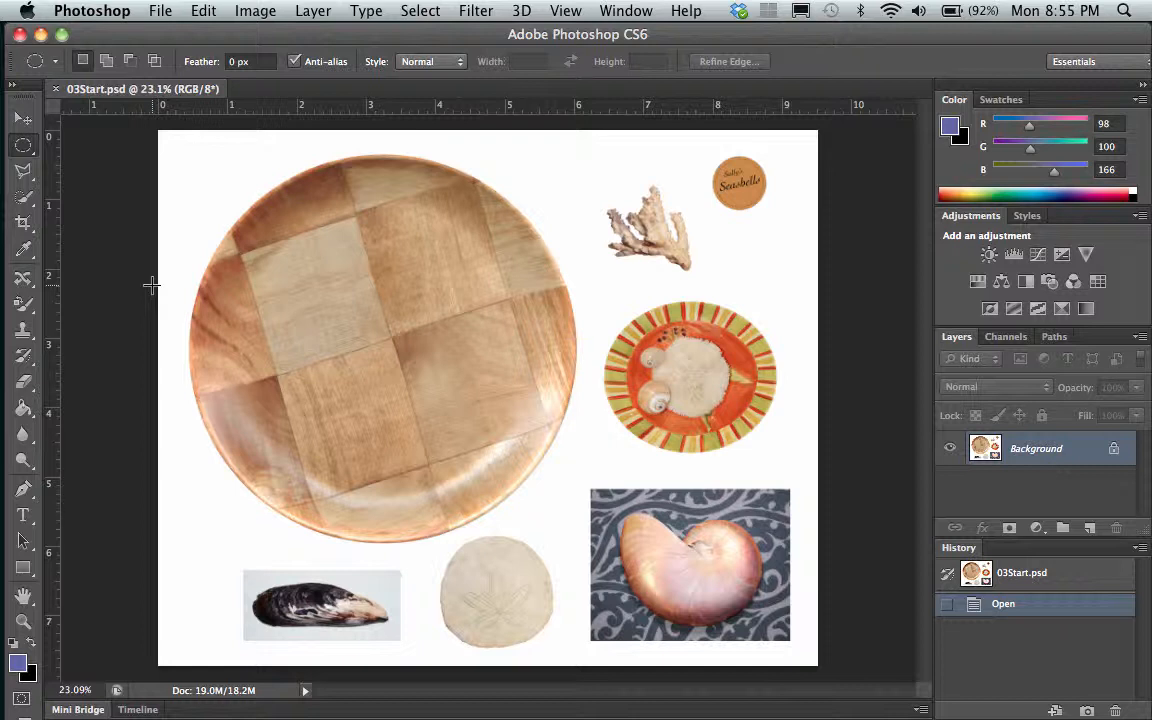
Select the sand dollar, the nautilus shell and the large wooden plate with the Quick Selection tool, and clear the selection
{"action": "left_click", "coordinate": [28, 204]}
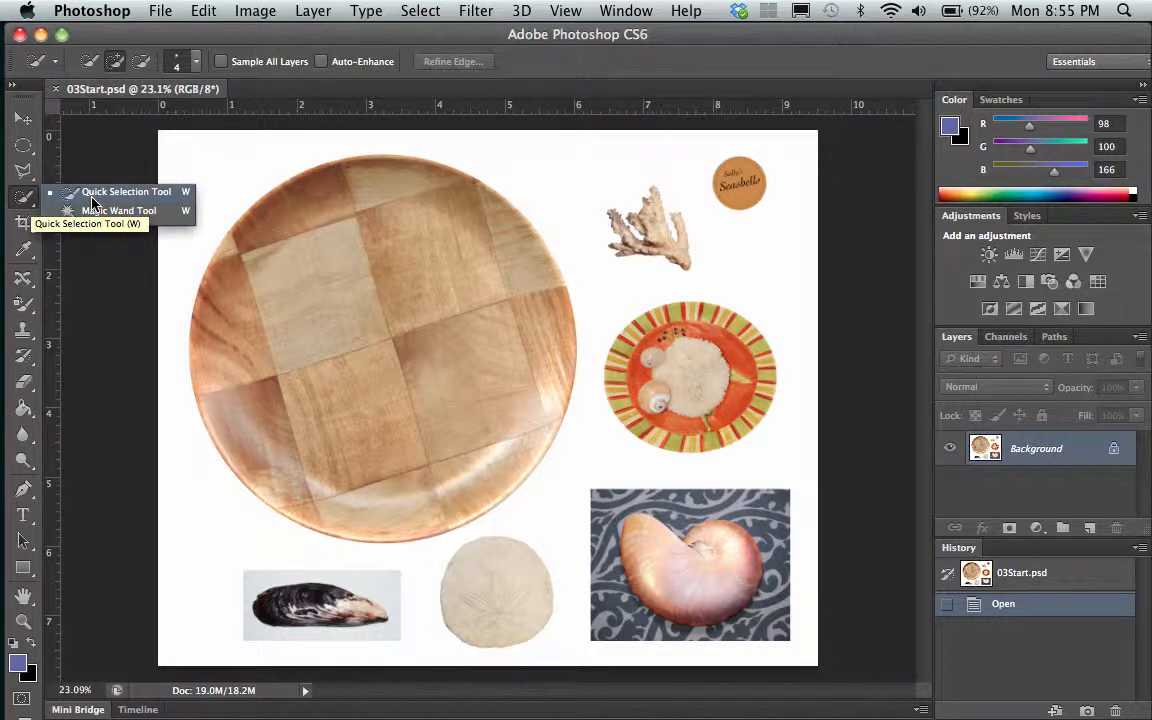
{"action": "left_click", "coordinate": [89, 193]}
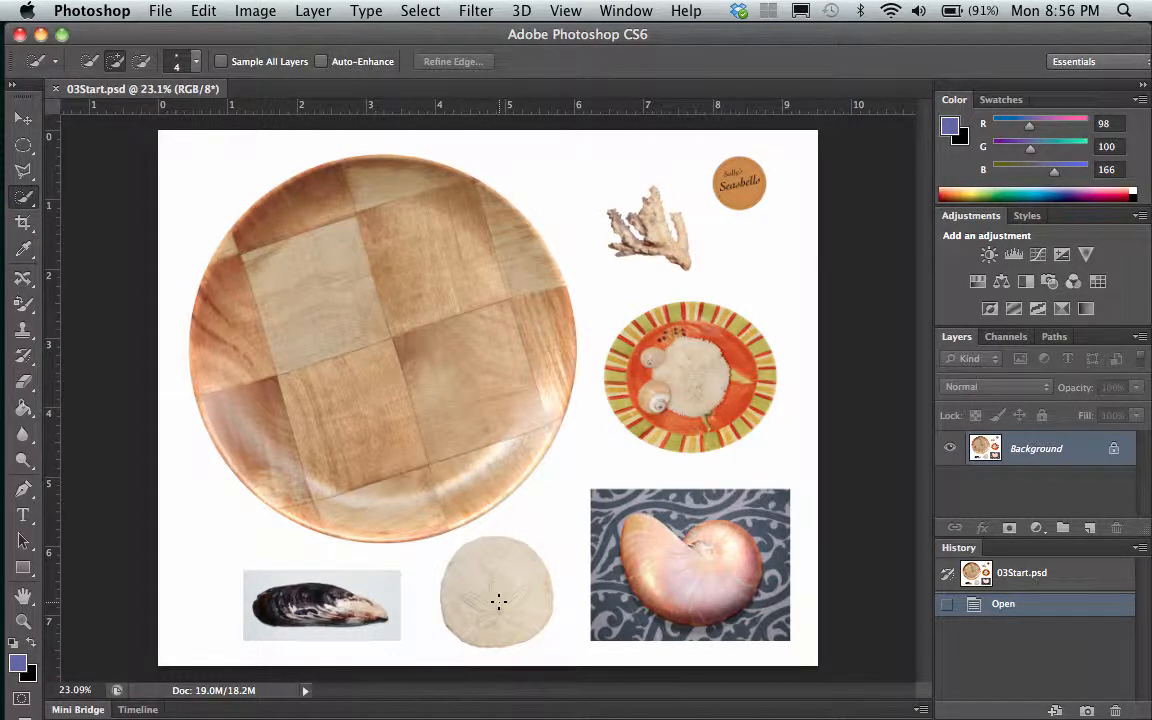
{"action": "left_click_drag", "start_coordinate": [493, 591], "coordinate": [490, 587]}
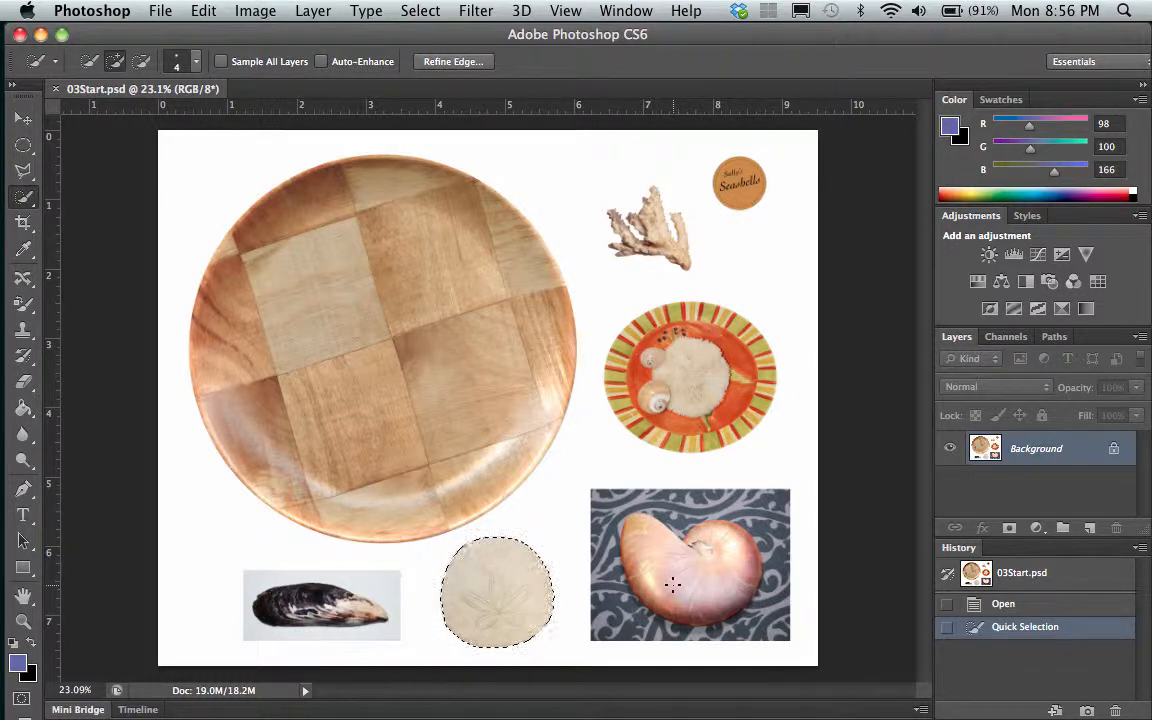
{"action": "left_click_drag", "start_coordinate": [673, 585], "coordinate": [647, 551]}
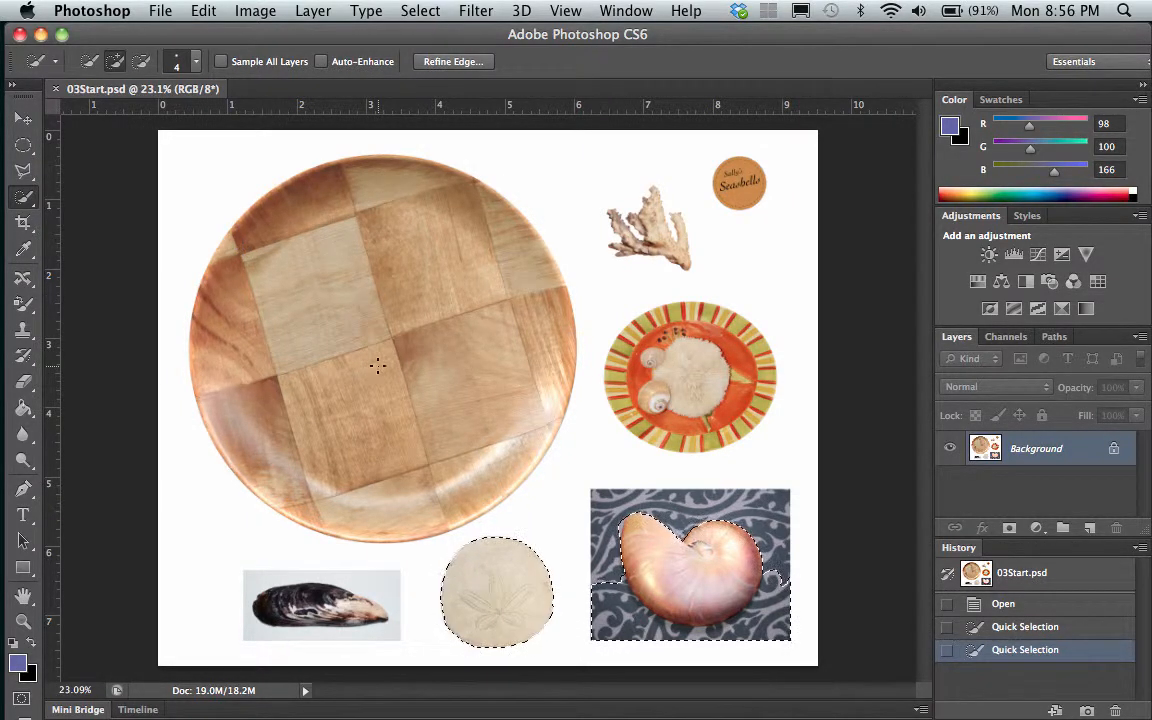
{"action": "mouse_move", "coordinate": [340, 324]}
{"action": "left_mouse_down"}
{"action": "mouse_move", "coordinate": [320, 305]}
{"action": "mouse_move", "coordinate": [370, 242]}
{"action": "mouse_move", "coordinate": [370, 310]}
{"action": "mouse_move", "coordinate": [403, 350]}
{"action": "mouse_move", "coordinate": [395, 390]}
{"action": "mouse_move", "coordinate": [240, 309]}
{"action": "mouse_move", "coordinate": [220, 285]}
{"action": "left_mouse_up"}
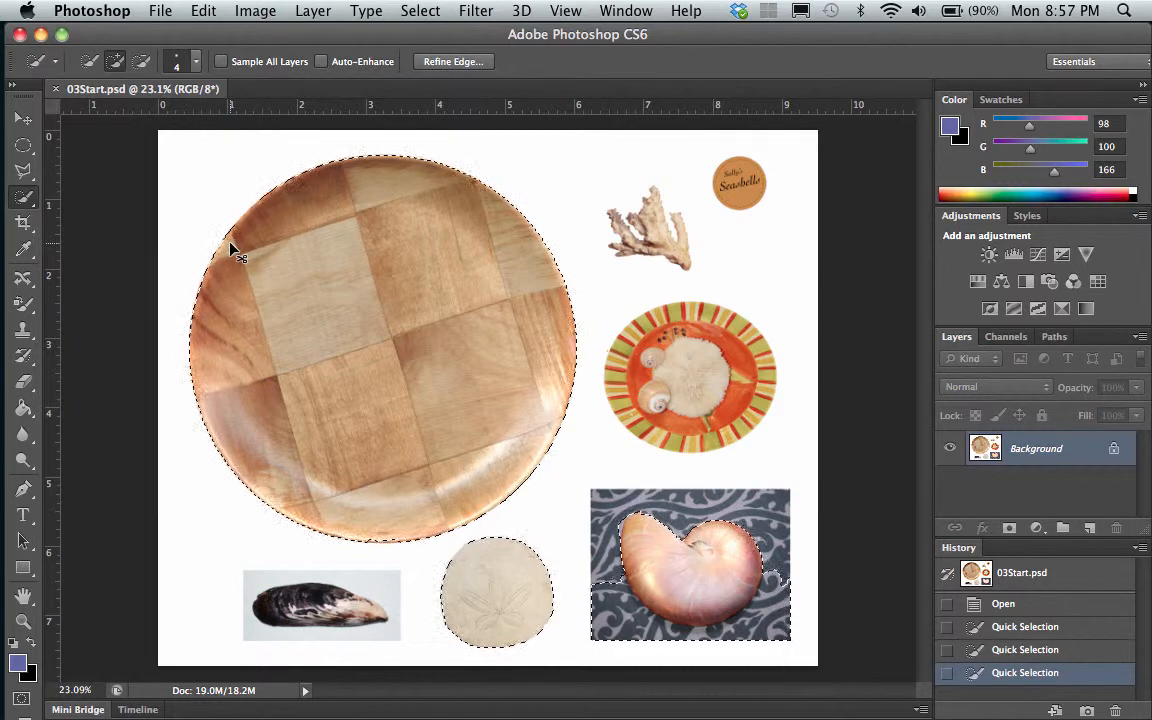
{"action": "key", "text": "super+d"}
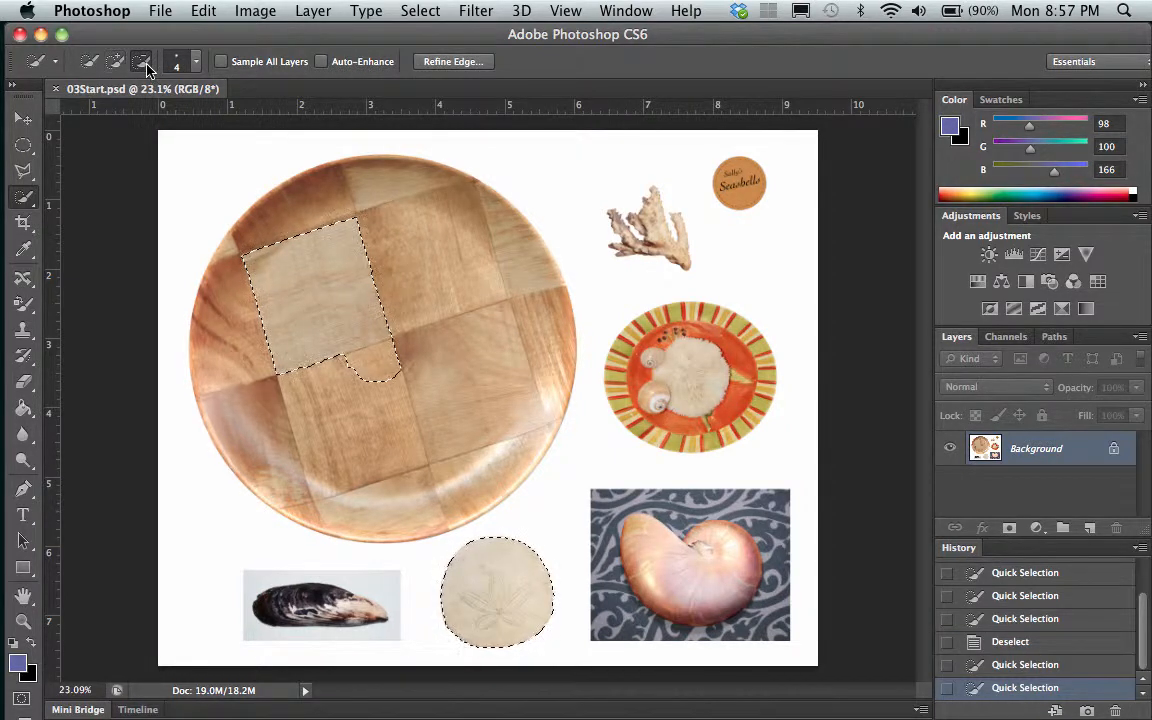
Subtract diagonal strokes from the selected light square on the wooden plate with the Quick Selection tool
{"action": "left_click", "coordinate": [143, 63]}
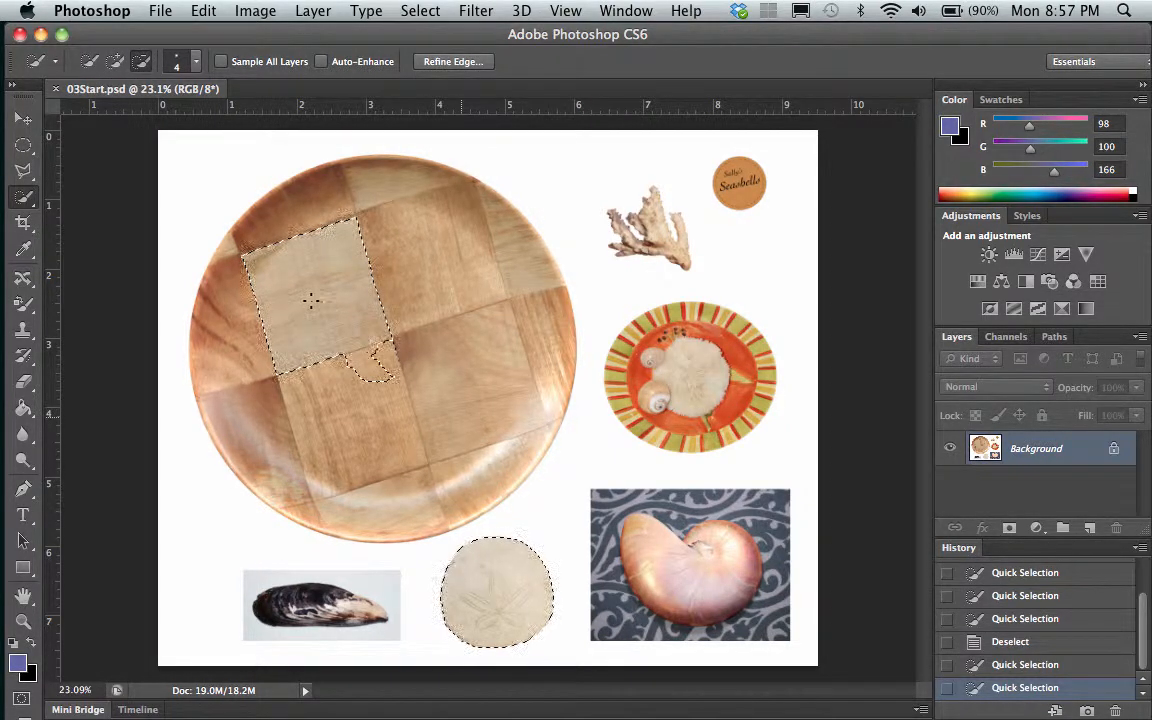
{"action": "left_click_drag", "start_coordinate": [305, 292], "coordinate": [388, 376]}
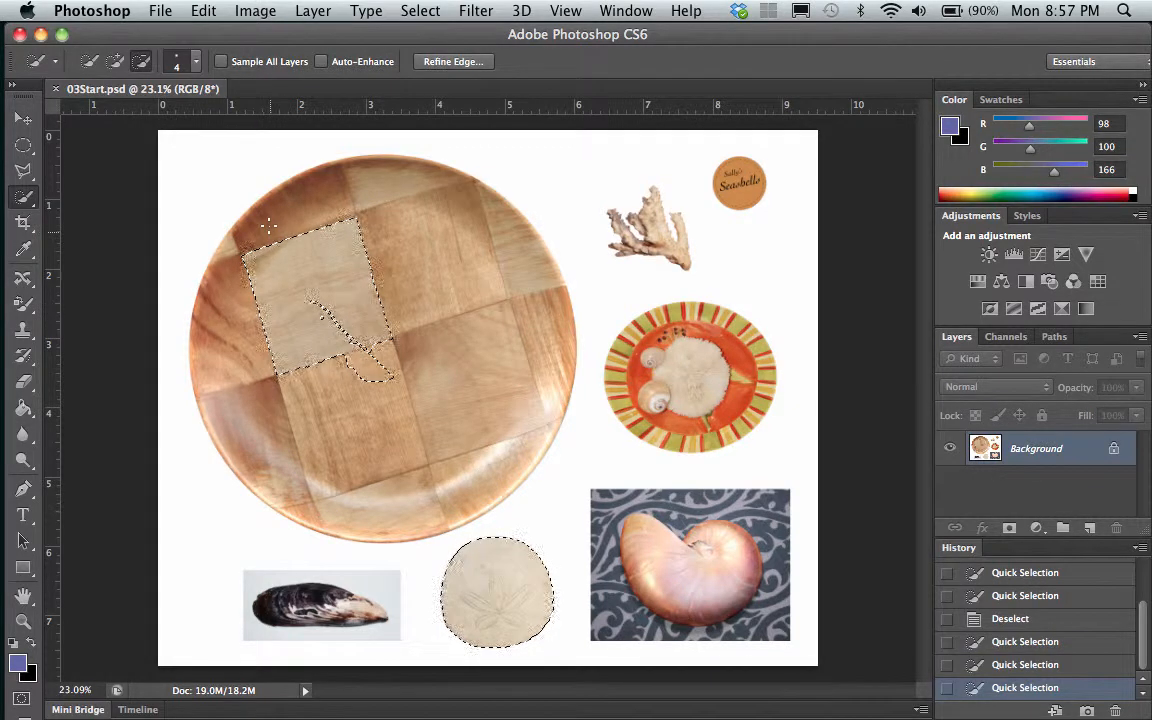
{"action": "left_click_drag", "start_coordinate": [243, 262], "coordinate": [367, 343]}
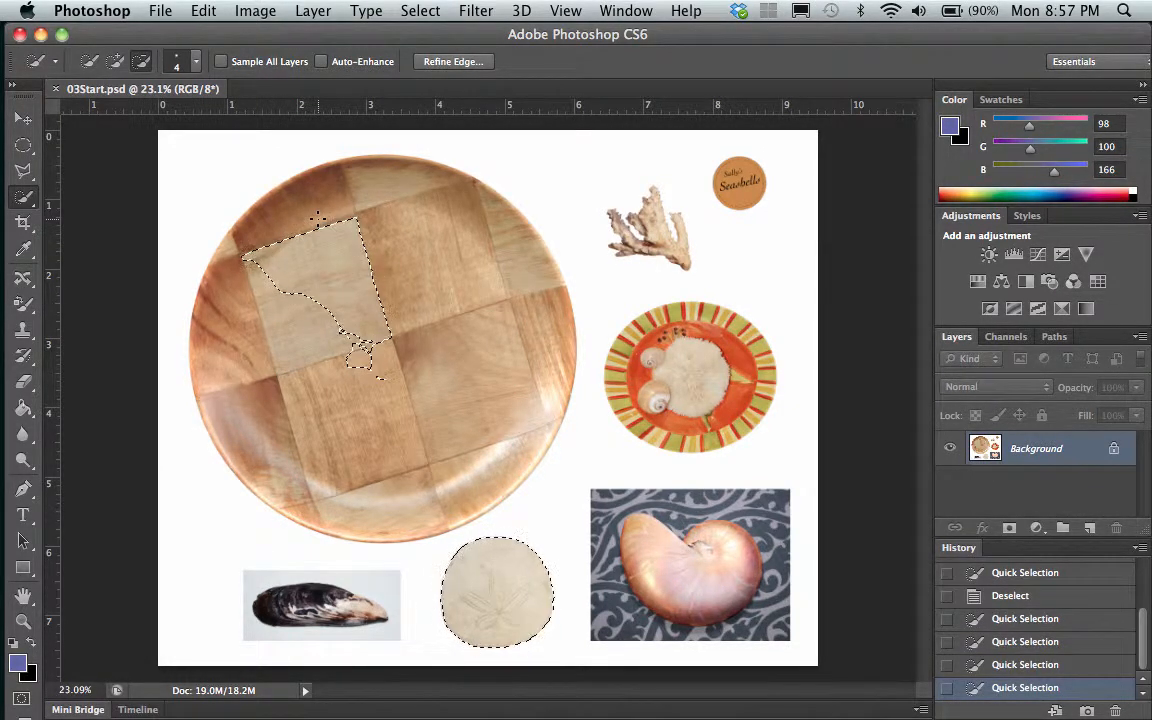
{"action": "left_click", "coordinate": [143, 62]}
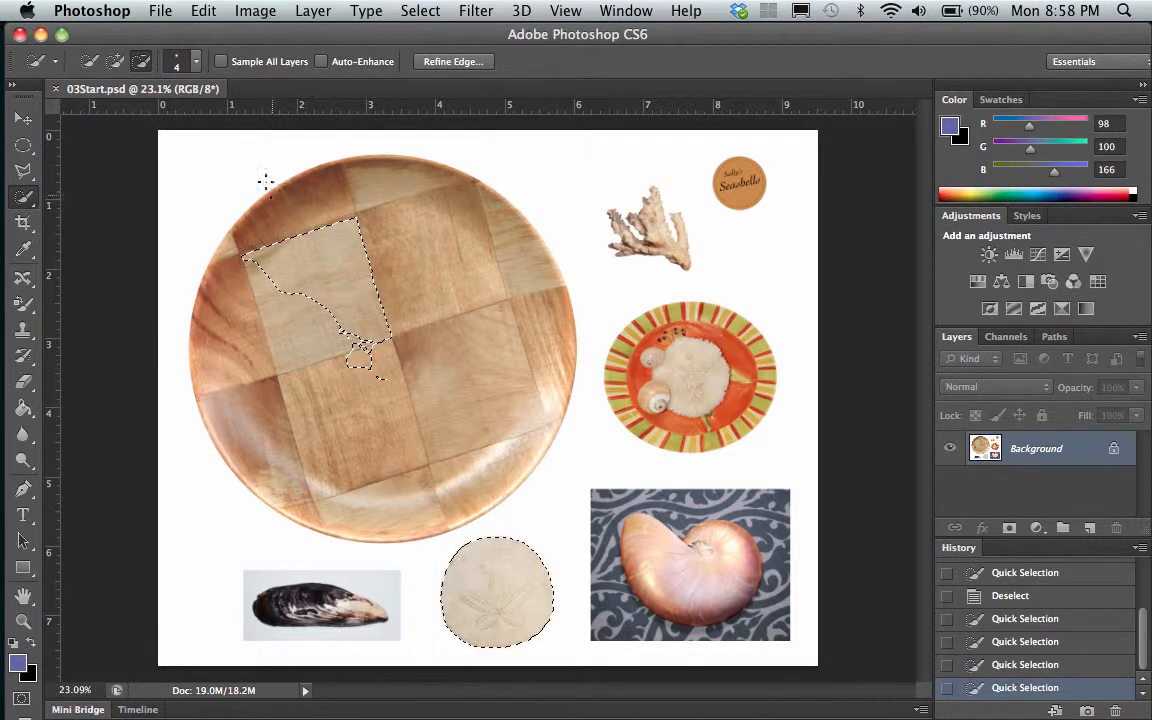
{"action": "left_click_drag", "start_coordinate": [322, 277], "coordinate": [350, 296]}
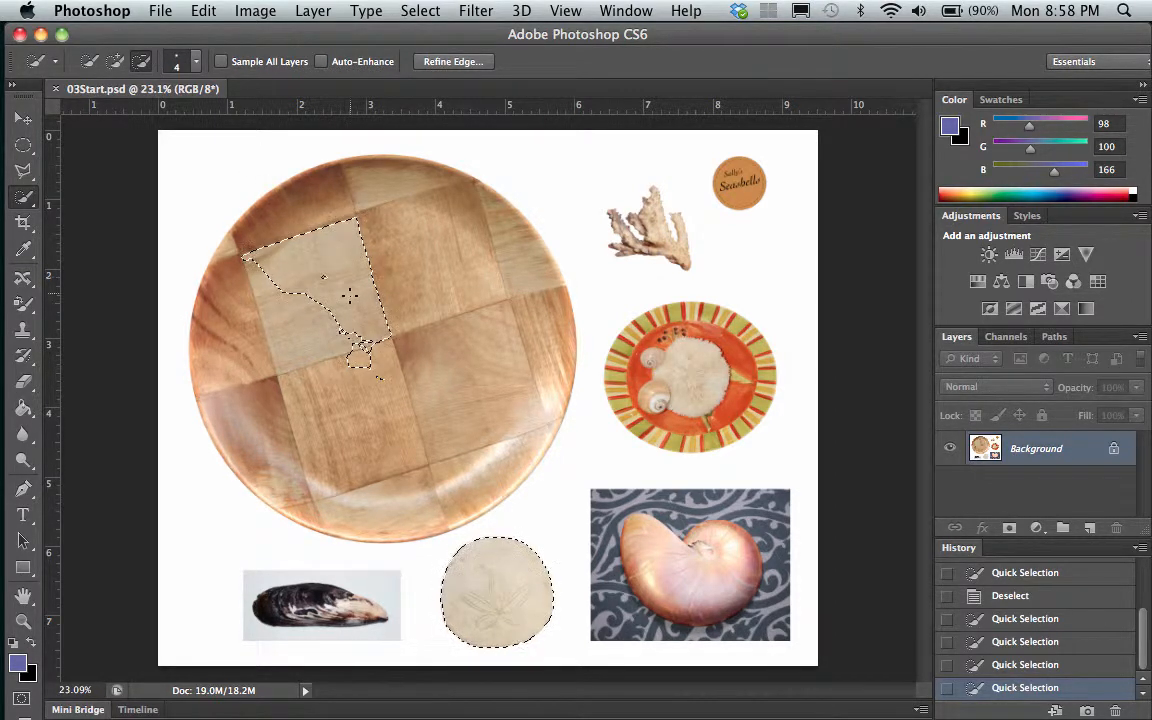
Temporarily override new-selection mode to subtract more of the light square's upper area, and deselect everything
{"action": "left_click", "coordinate": [89, 62]}
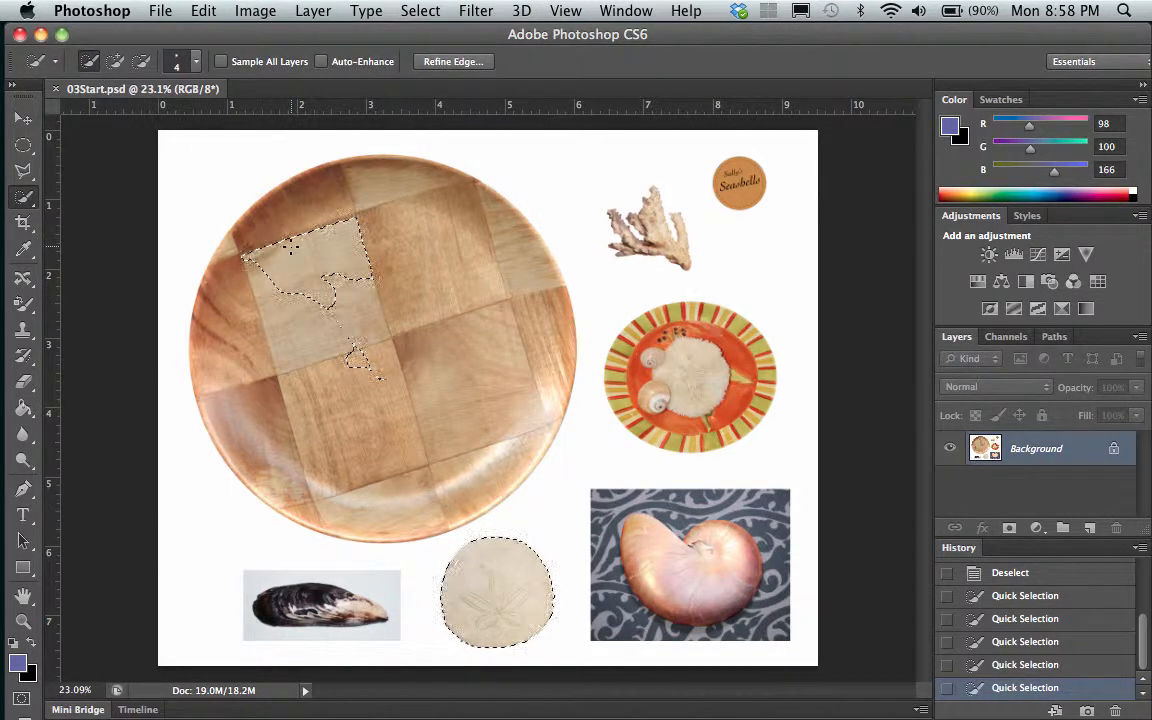
{"action": "key", "text": "alt"}
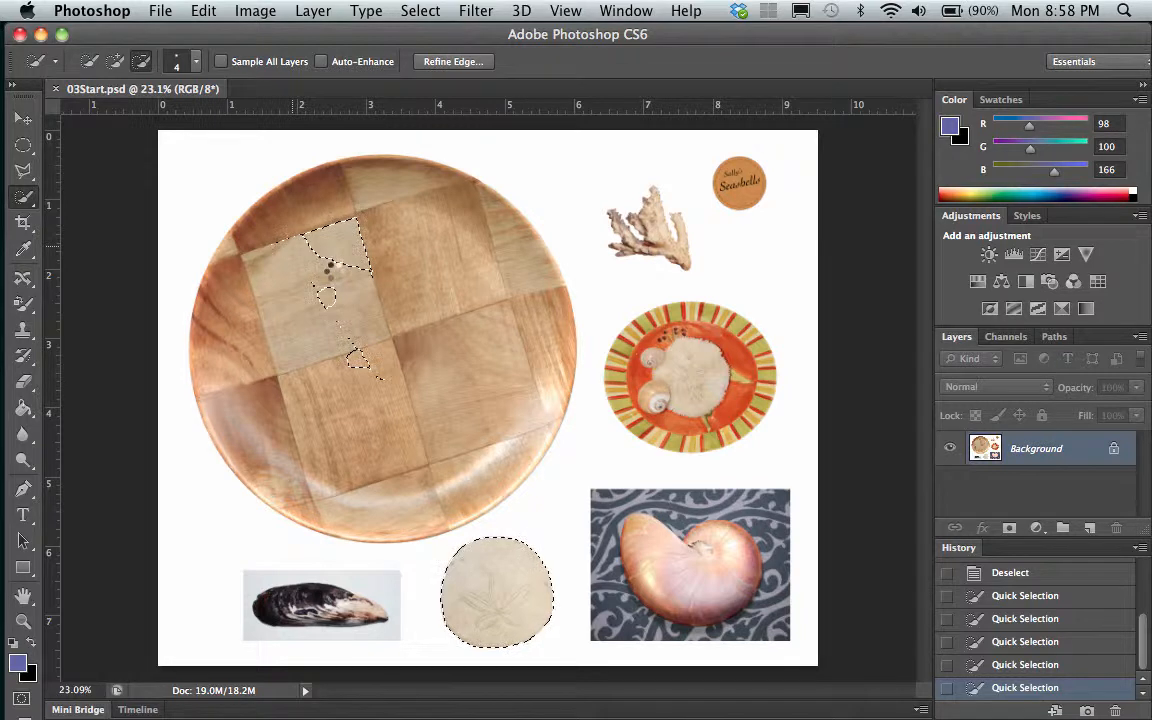
{"action": "left_click", "coordinate": [331, 268], "text": "alt"}
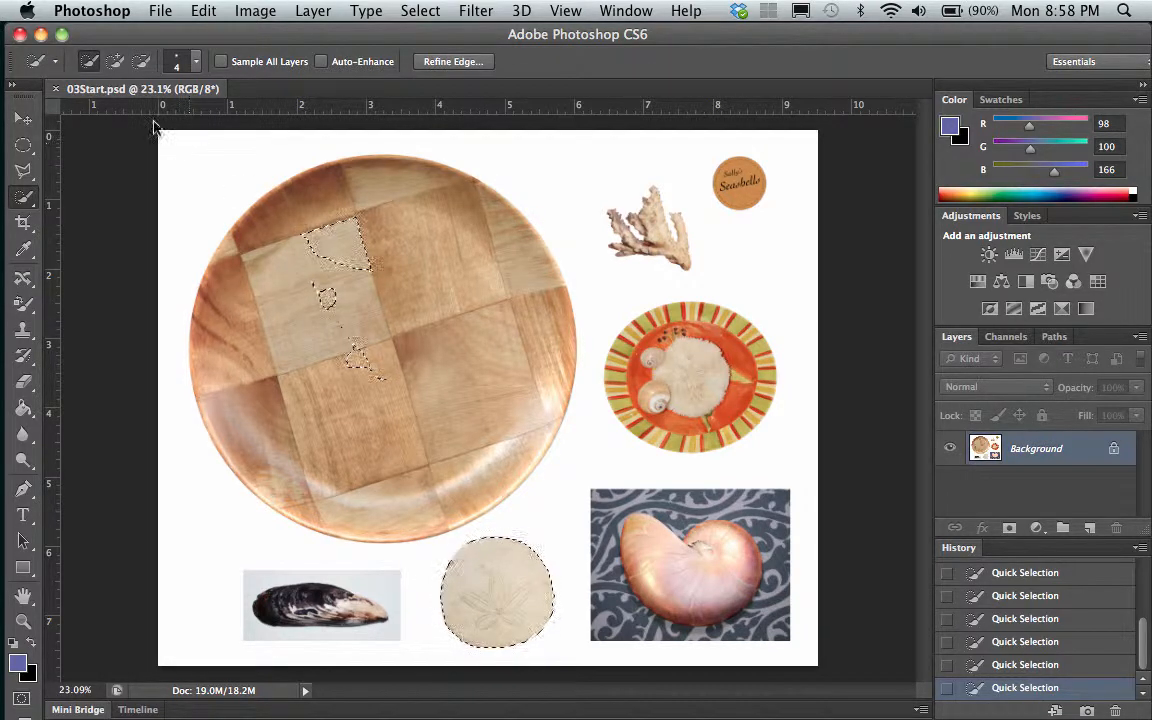
{"action": "left_click", "coordinate": [89, 63]}
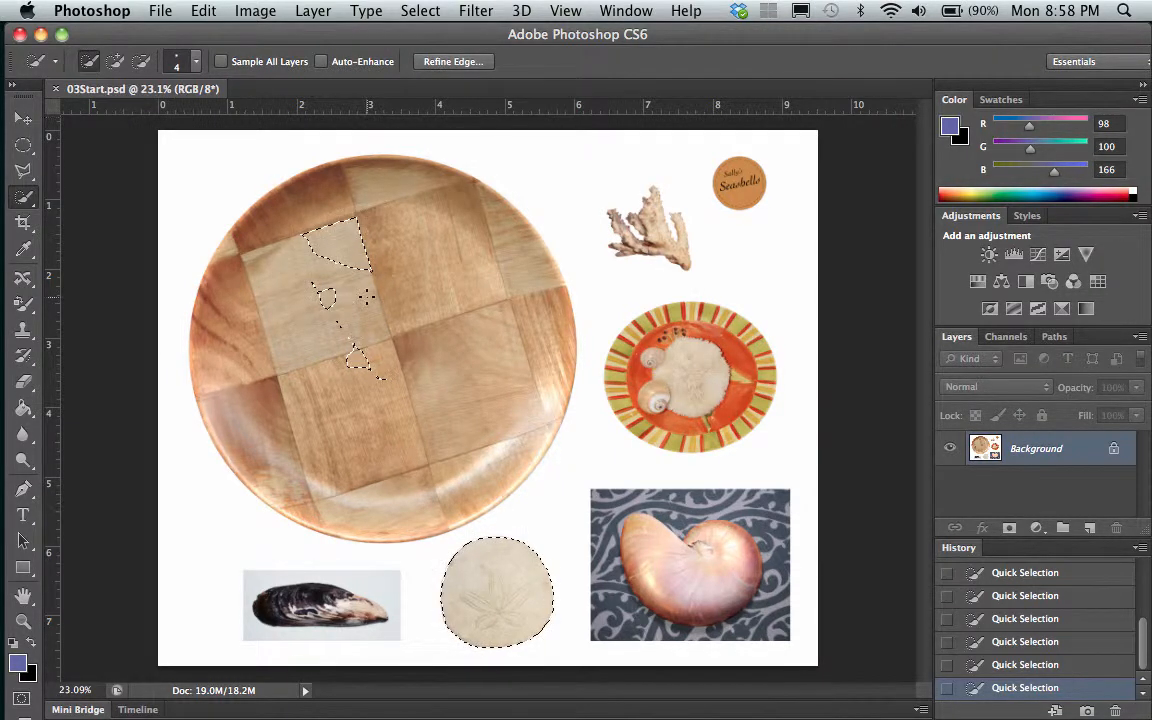
{"action": "key", "text": "alt"}
{"action": "left_click", "coordinate": [318, 228], "text": "alt"}
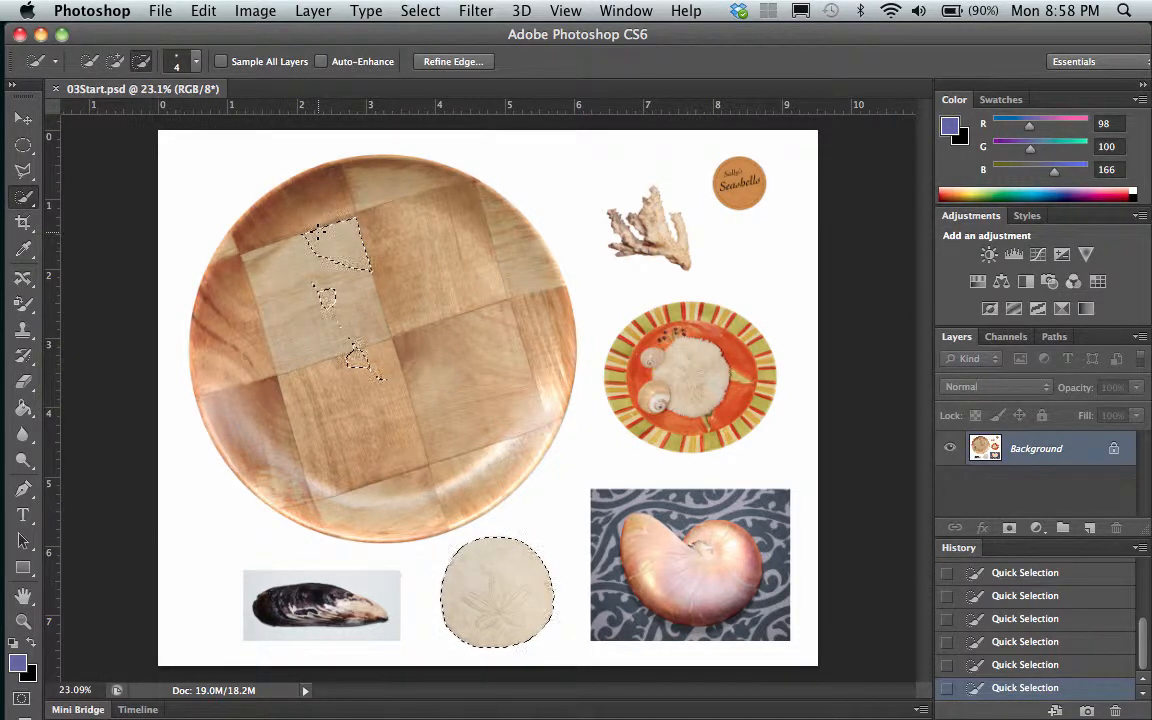
{"action": "left_click_drag", "start_coordinate": [325, 237], "coordinate": [366, 264]}
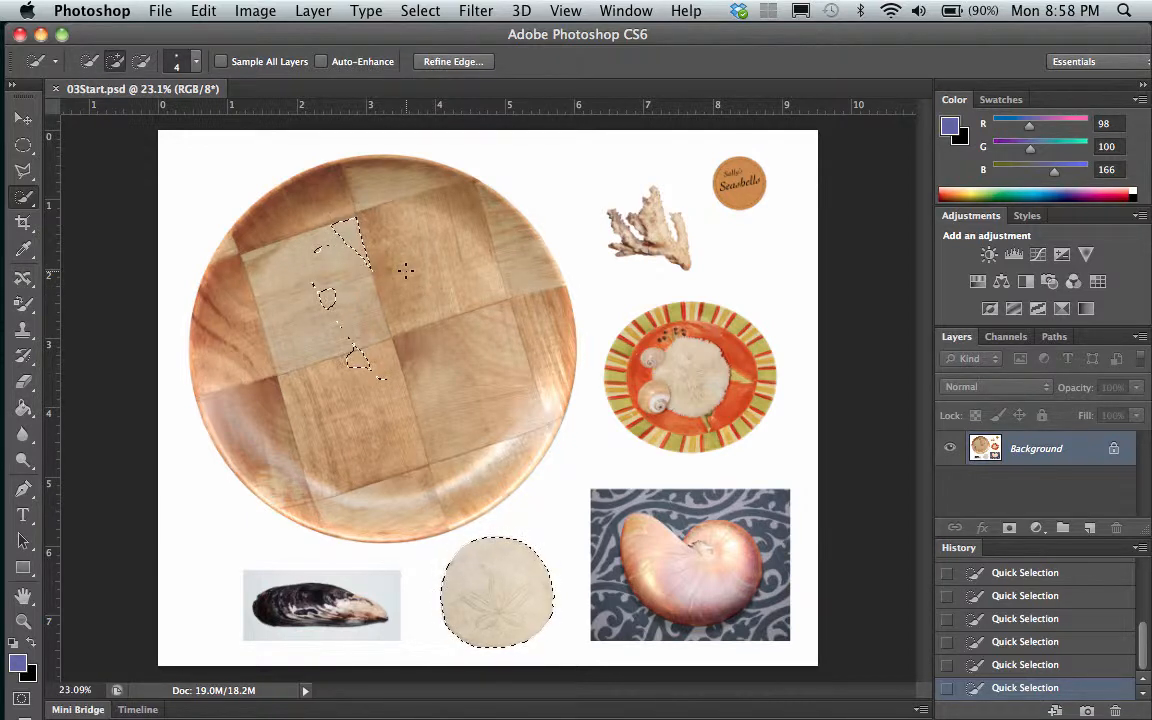
{"action": "mouse_move", "coordinate": [457, 369]}
{"action": "left_mouse_down"}
{"action": "mouse_move", "coordinate": [392, 287]}
{"action": "mouse_move", "coordinate": [422, 318]}
{"action": "mouse_move", "coordinate": [509, 360]}
{"action": "left_mouse_up"}
{"action": "key", "text": "super+d"}
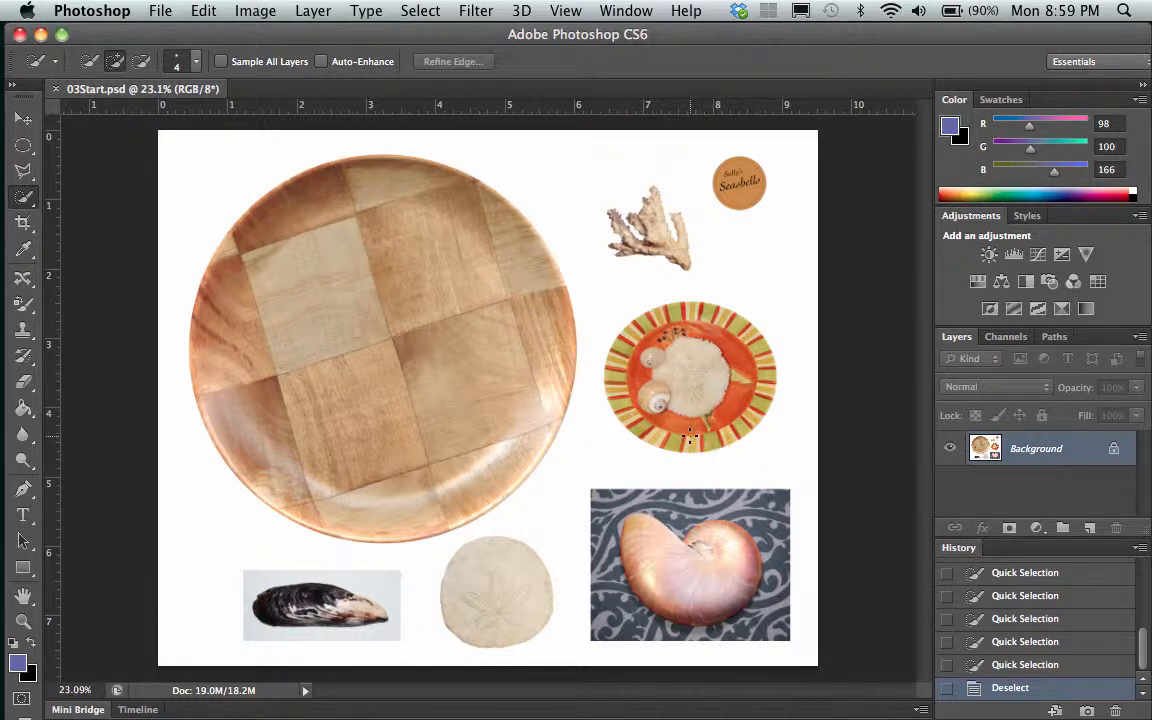
Try selecting the striped orange plate with a single Quick Selection stroke from its rim
{"action": "mouse_move", "coordinate": [690, 437]}
{"action": "left_mouse_down"}
{"action": "mouse_move", "coordinate": [621, 397]}
{"action": "mouse_move", "coordinate": [594, 398]}
{"action": "mouse_move", "coordinate": [570, 330]}
{"action": "mouse_move", "coordinate": [590, 305]}
{"action": "mouse_move", "coordinate": [720, 320]}
{"action": "mouse_move", "coordinate": [740, 378]}
{"action": "left_mouse_up"}
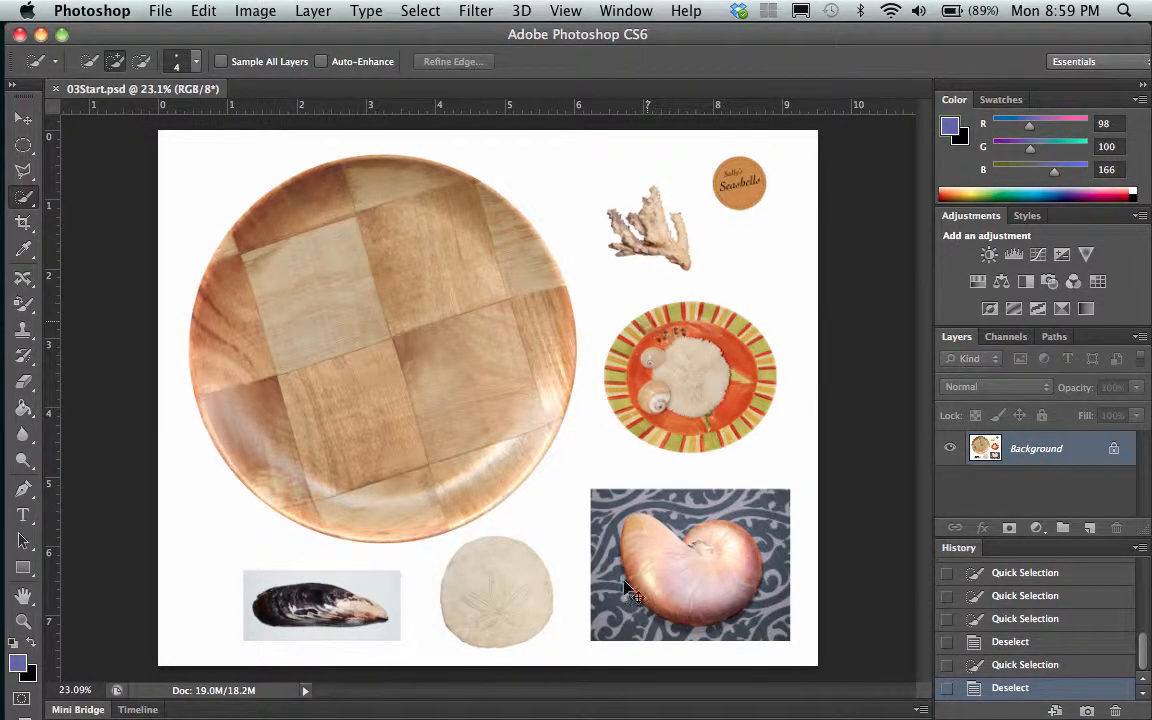
Select the nautilus shell with the Quick Selection tool and subtract the patterned fabric below and beside it from the selection
{"action": "key", "text": "alt"}
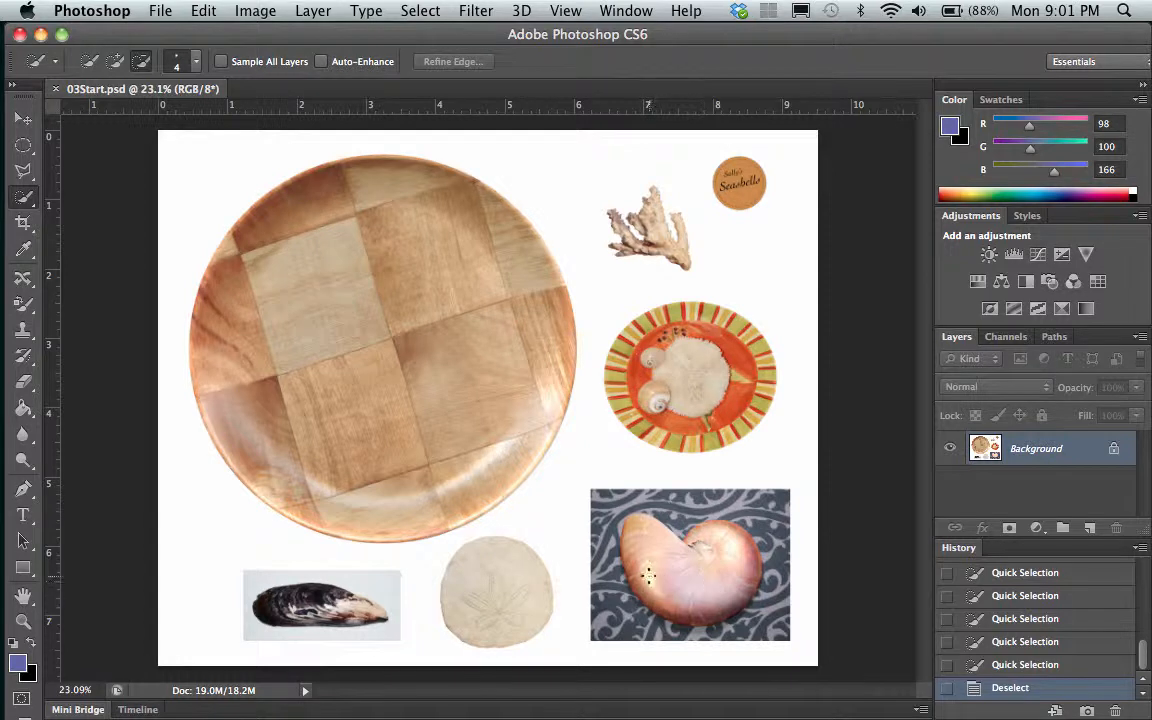
{"action": "left_click_drag", "start_coordinate": [656, 550], "coordinate": [713, 597]}
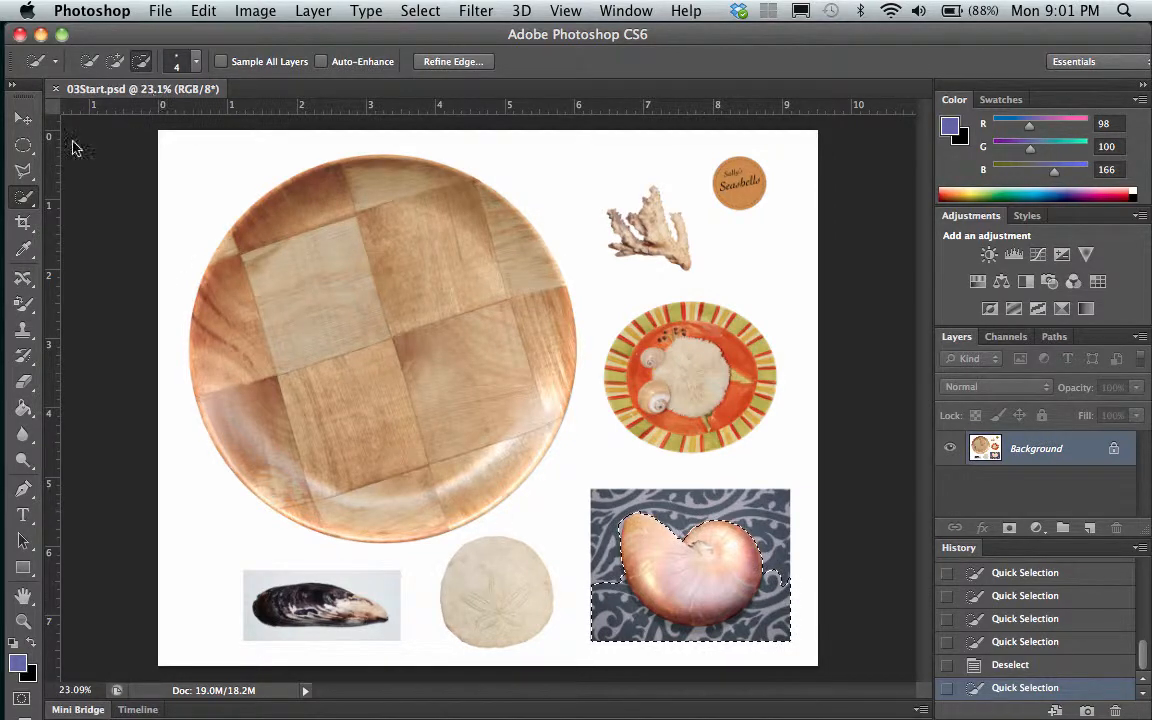
{"action": "left_click", "coordinate": [142, 62]}
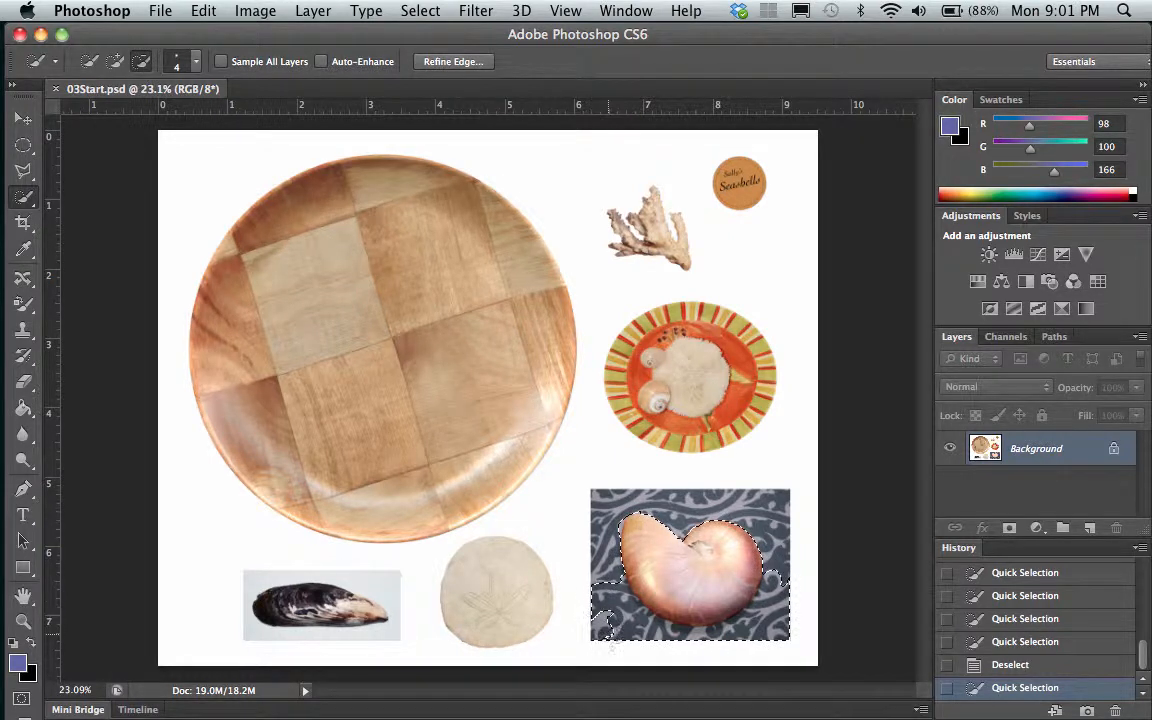
{"action": "left_click", "coordinate": [603, 625]}
{"action": "mouse_move", "coordinate": [604, 620]}
{"action": "left_mouse_down"}
{"action": "mouse_move", "coordinate": [592, 578]}
{"action": "mouse_move", "coordinate": [598, 597]}
{"action": "mouse_move", "coordinate": [601, 580]}
{"action": "mouse_move", "coordinate": [616, 584]}
{"action": "mouse_move", "coordinate": [628, 624]}
{"action": "left_mouse_up"}
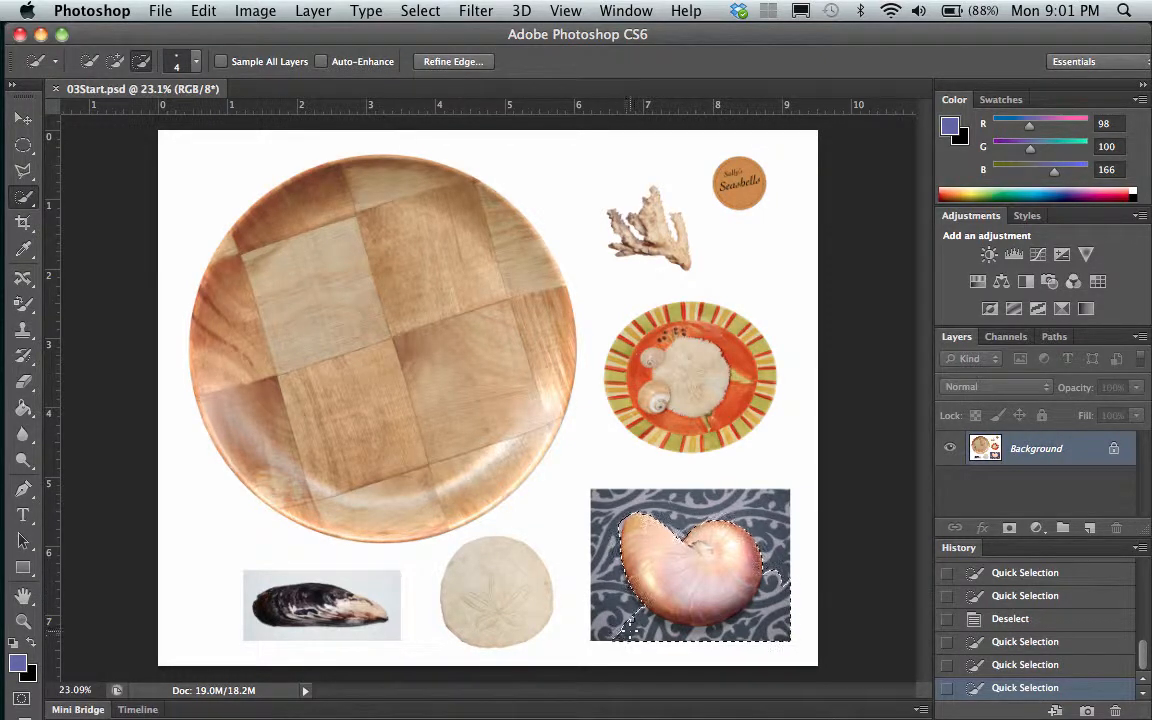
{"action": "left_click", "coordinate": [660, 648]}
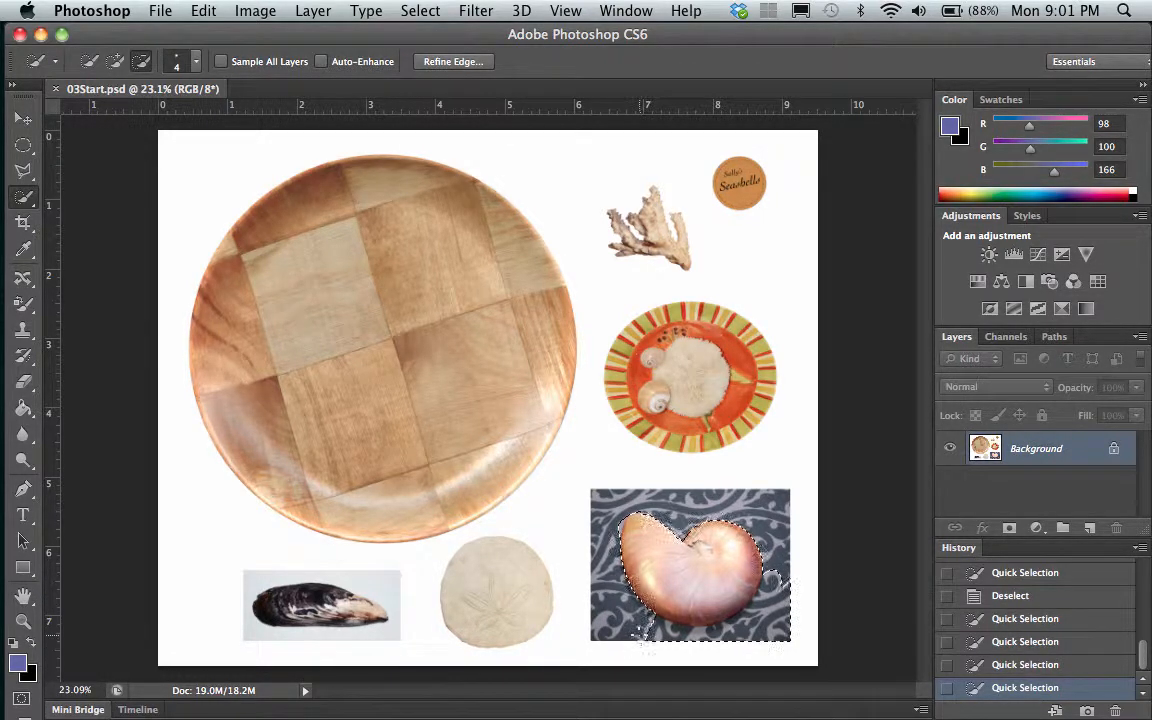
{"action": "left_click", "coordinate": [754, 645]}
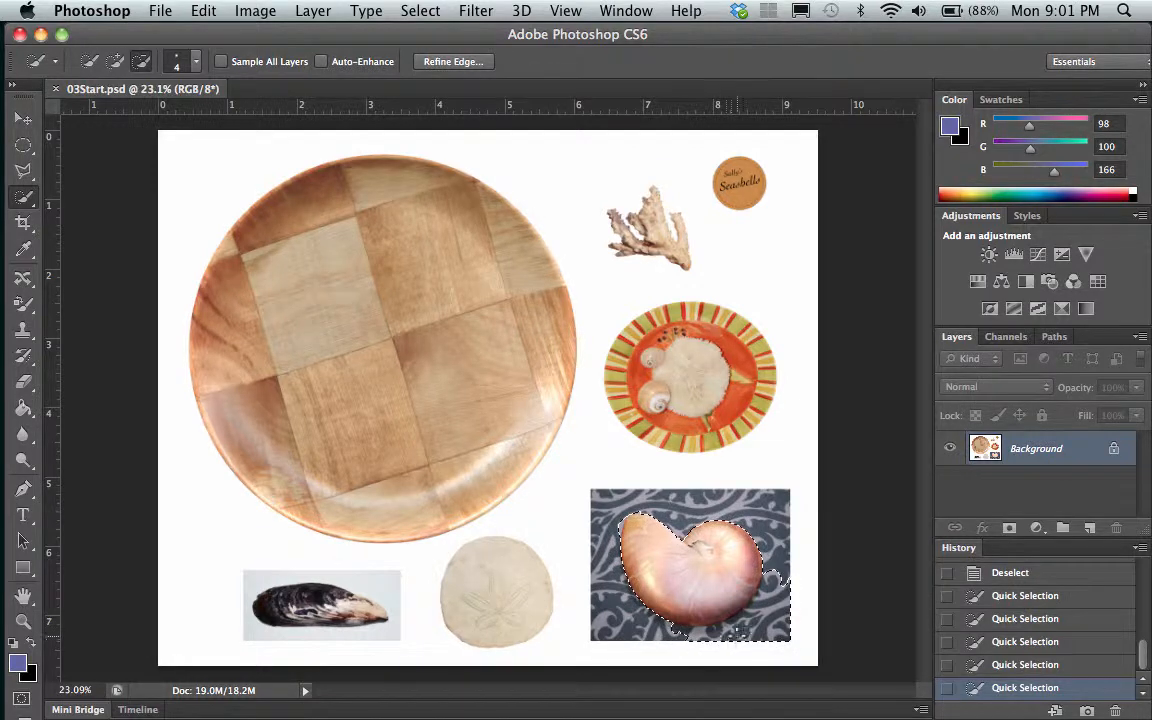
{"action": "left_click_drag", "start_coordinate": [802, 616], "coordinate": [778, 626]}
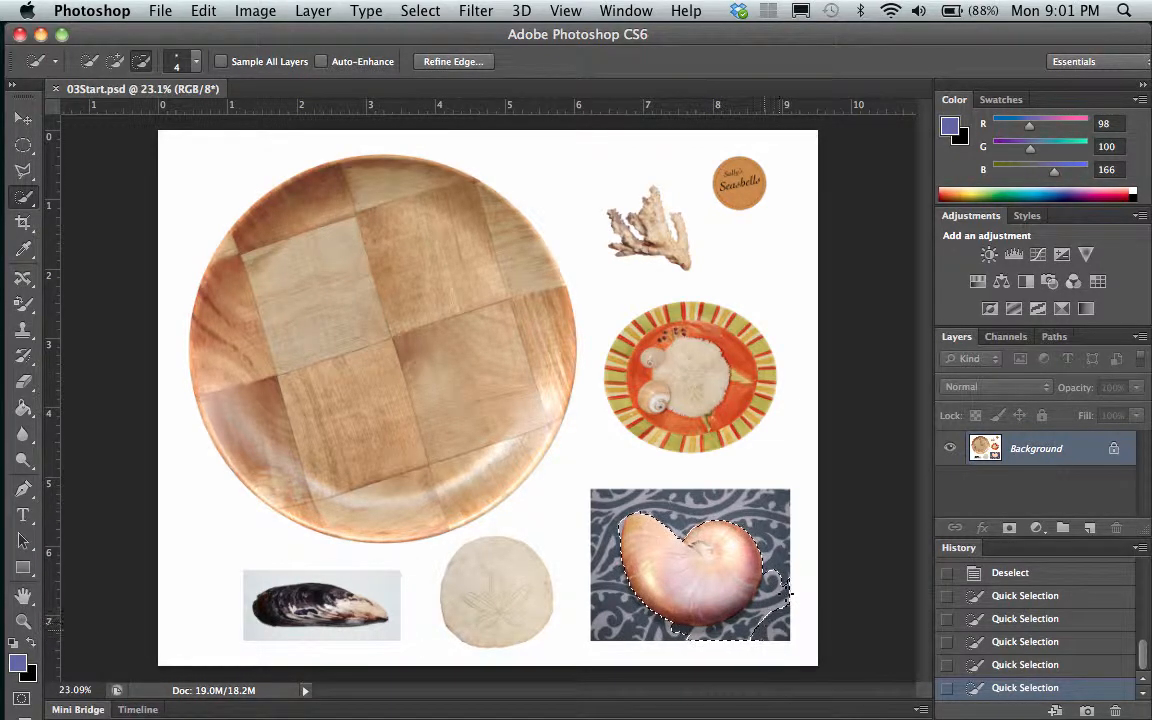
{"action": "left_click", "coordinate": [790, 589]}
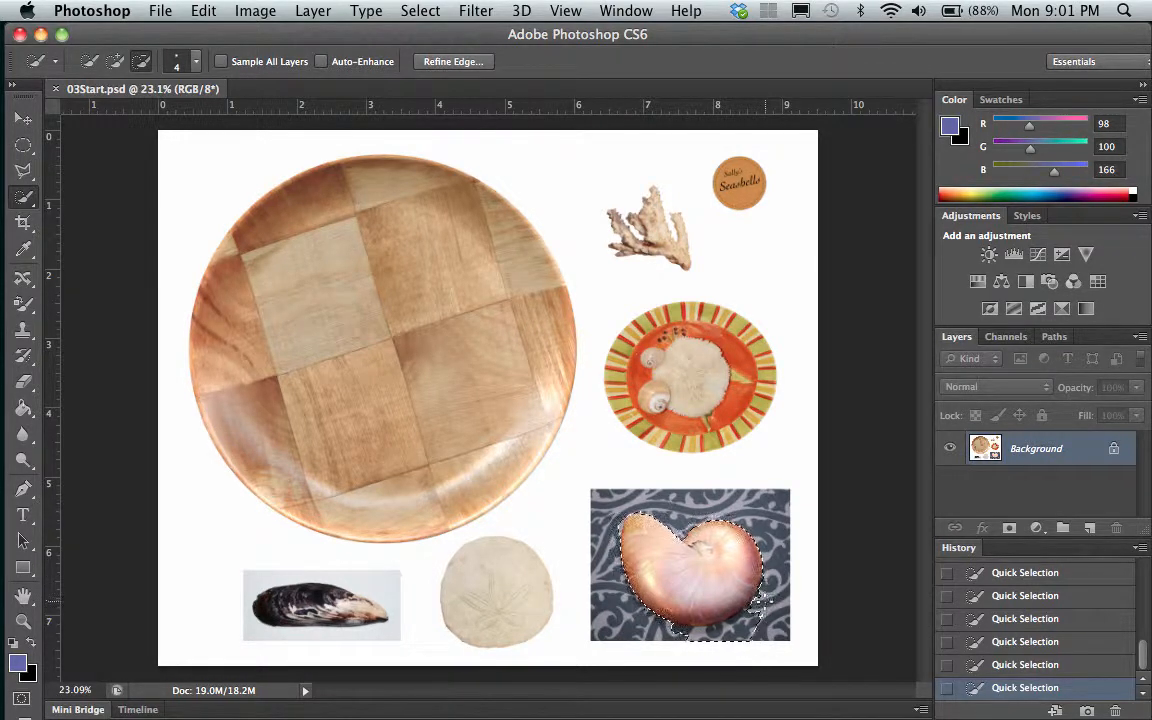
{"action": "mouse_move", "coordinate": [766, 600]}
{"action": "left_mouse_down"}
{"action": "mouse_move", "coordinate": [763, 617]}
{"action": "mouse_move", "coordinate": [733, 634]}
{"action": "mouse_move", "coordinate": [747, 622]}
{"action": "left_mouse_up"}
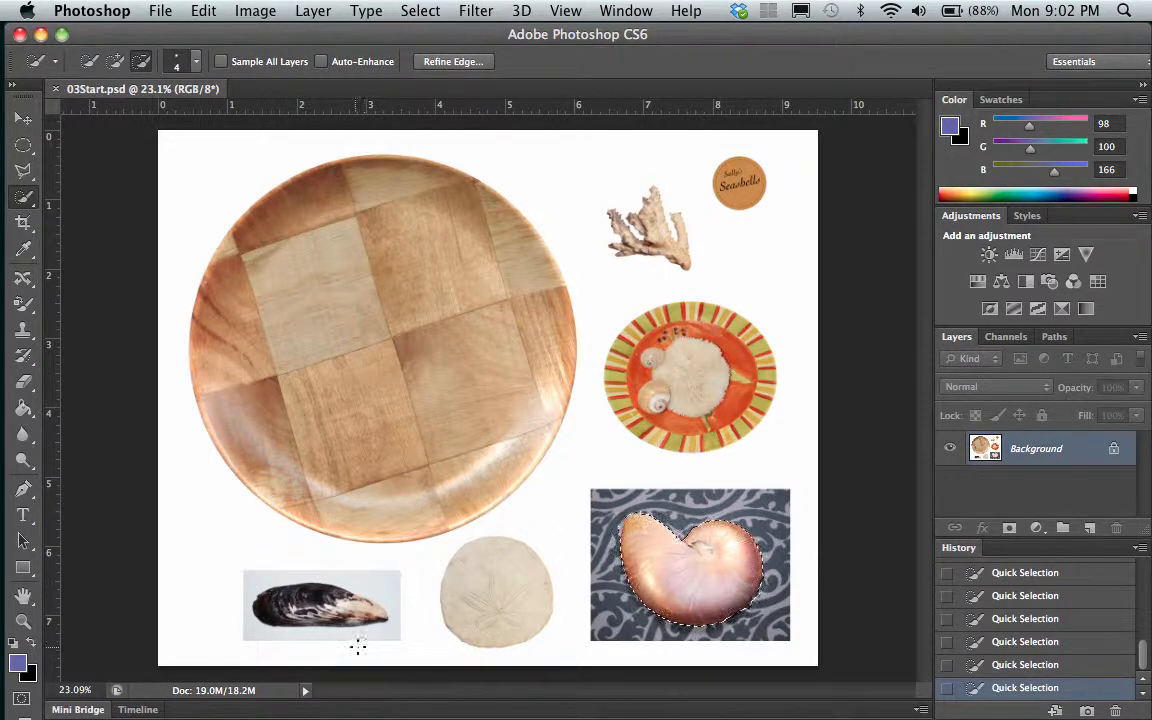
Trim the remaining background slivers at the nautilus shell's upper-left tip and lower-right edge from the selection at 66.67% zoom
{"action": "left_click", "coordinate": [23, 621]}
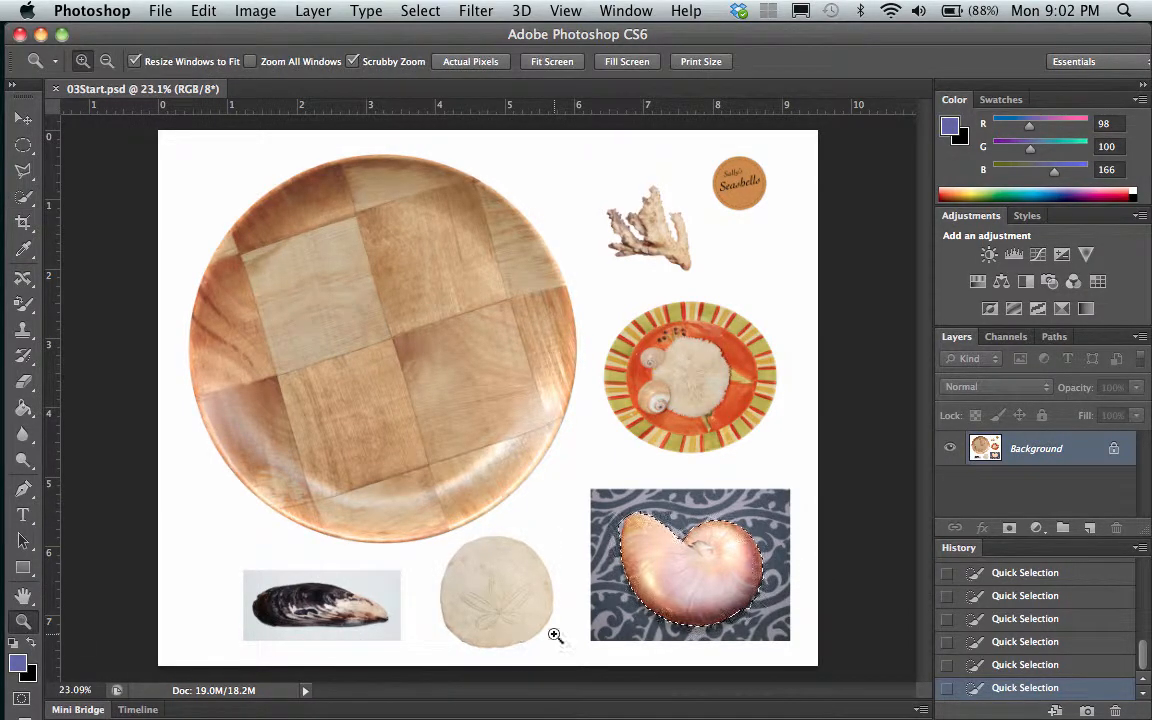
{"action": "left_click", "coordinate": [668, 607]}
{"action": "left_click", "coordinate": [692, 598]}
{"action": "left_click", "coordinate": [704, 556]}
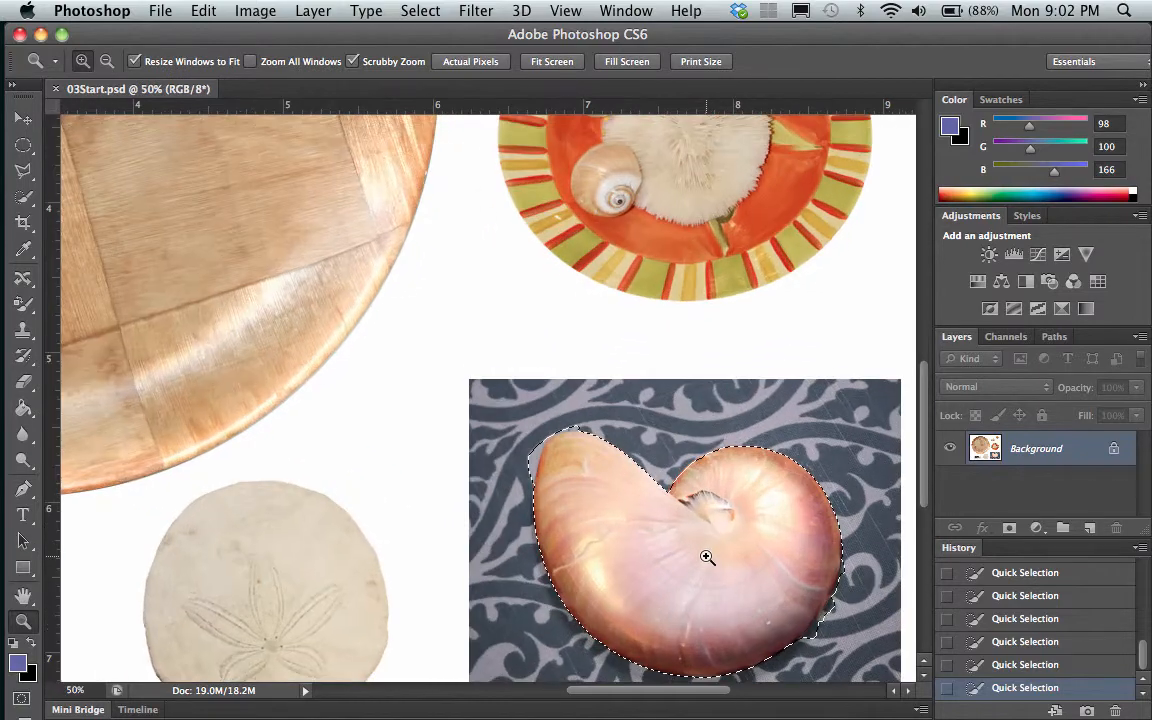
{"action": "left_click", "coordinate": [706, 556]}
{"action": "scroll", "coordinate": [707, 556], "scroll_direction": "right", "scroll_amount": 5}
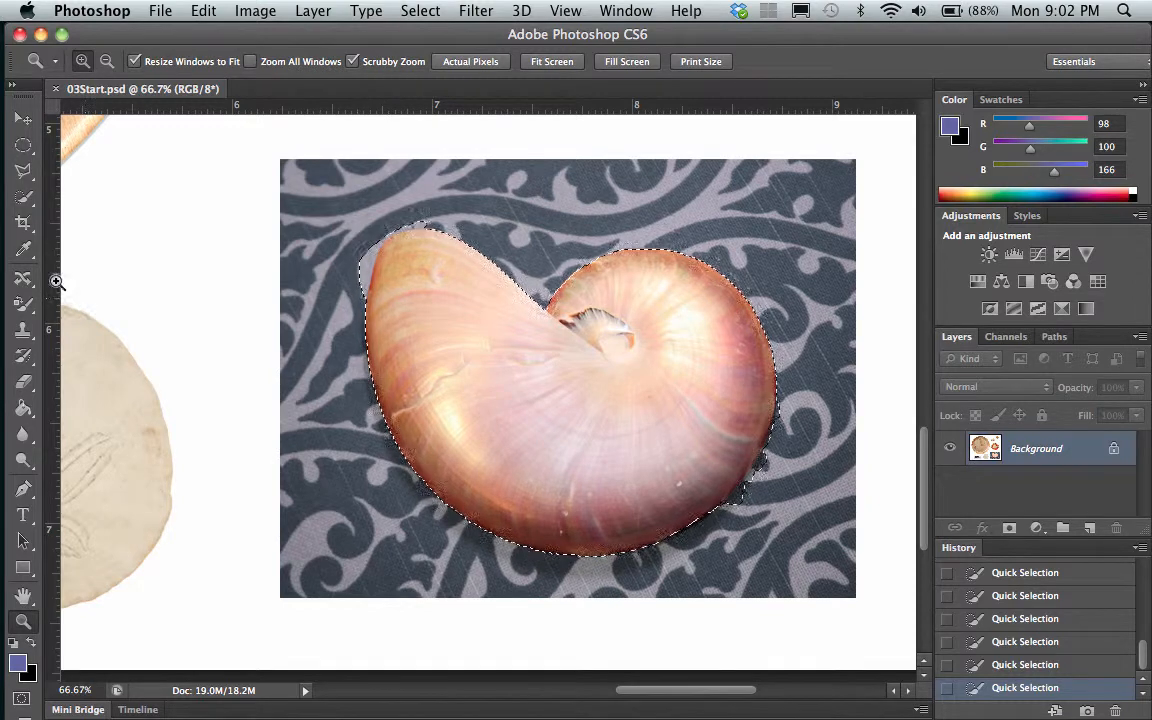
{"action": "left_click", "coordinate": [25, 199]}
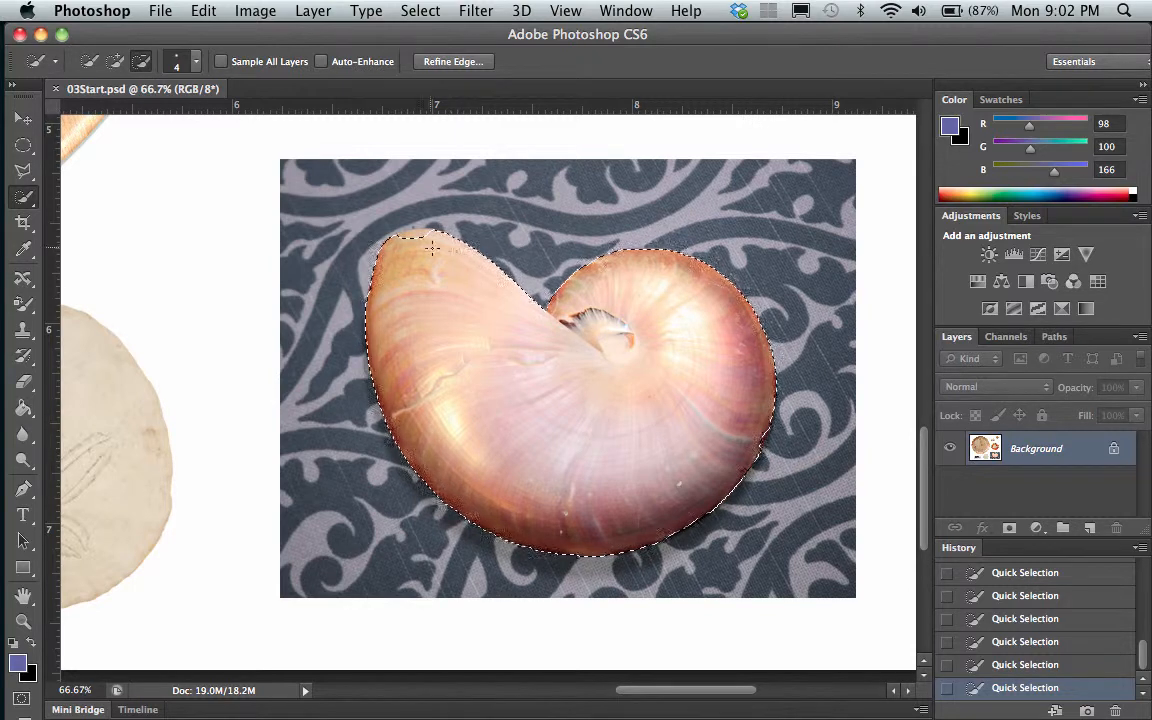
Start Refine Edge on the shell selection and brush its lower-right edge and upper-left tip with the size 35 Refine Radius brush
{"action": "left_click", "coordinate": [453, 62]}
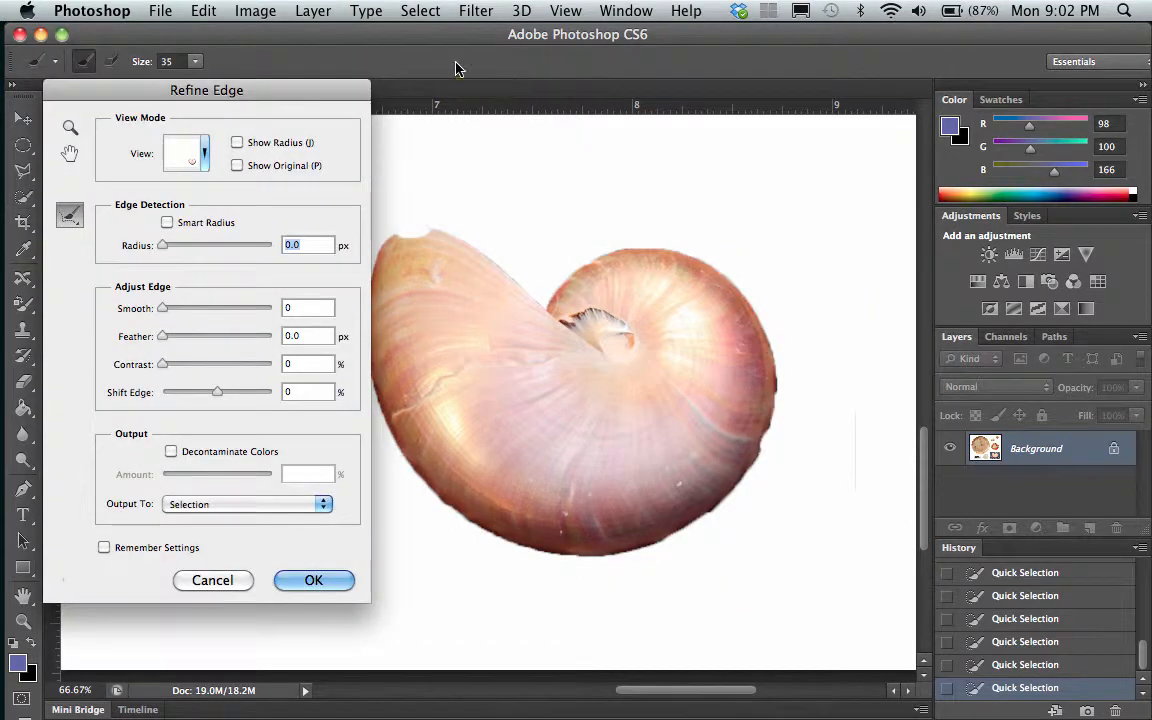
{"action": "left_click_drag", "start_coordinate": [293, 87], "coordinate": [261, 84]}
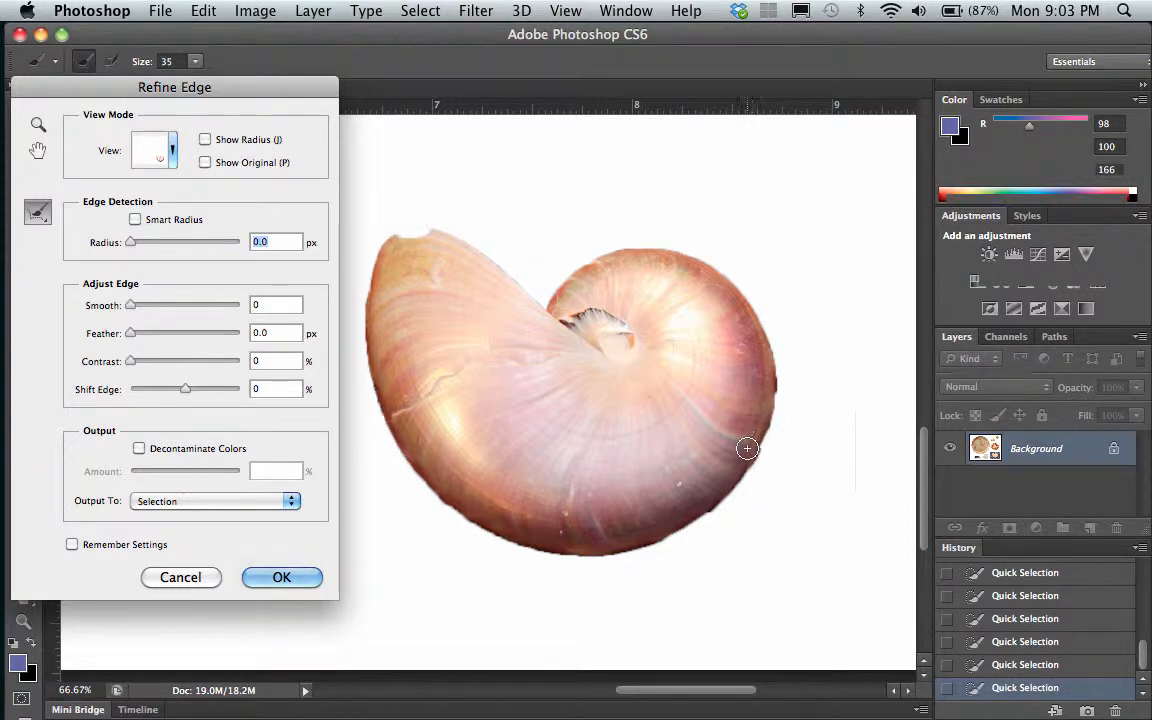
{"action": "left_click_drag", "start_coordinate": [751, 446], "coordinate": [761, 411]}
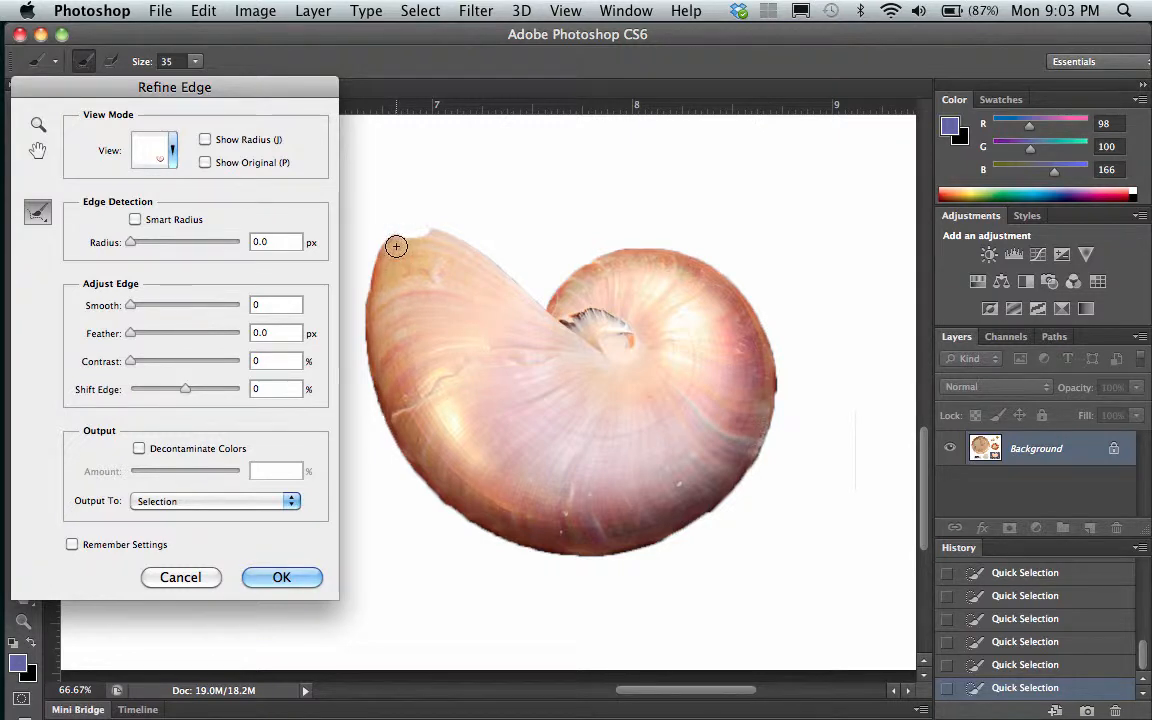
{"action": "left_click", "coordinate": [430, 238]}
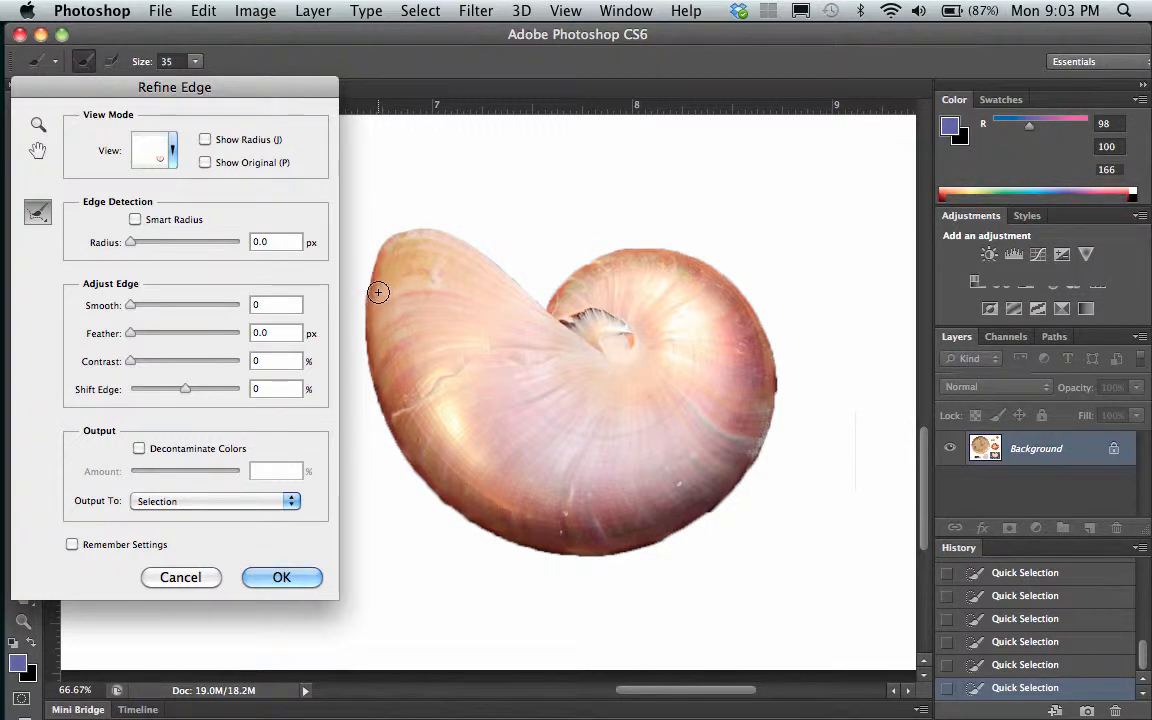
{"action": "left_click", "coordinate": [397, 262]}
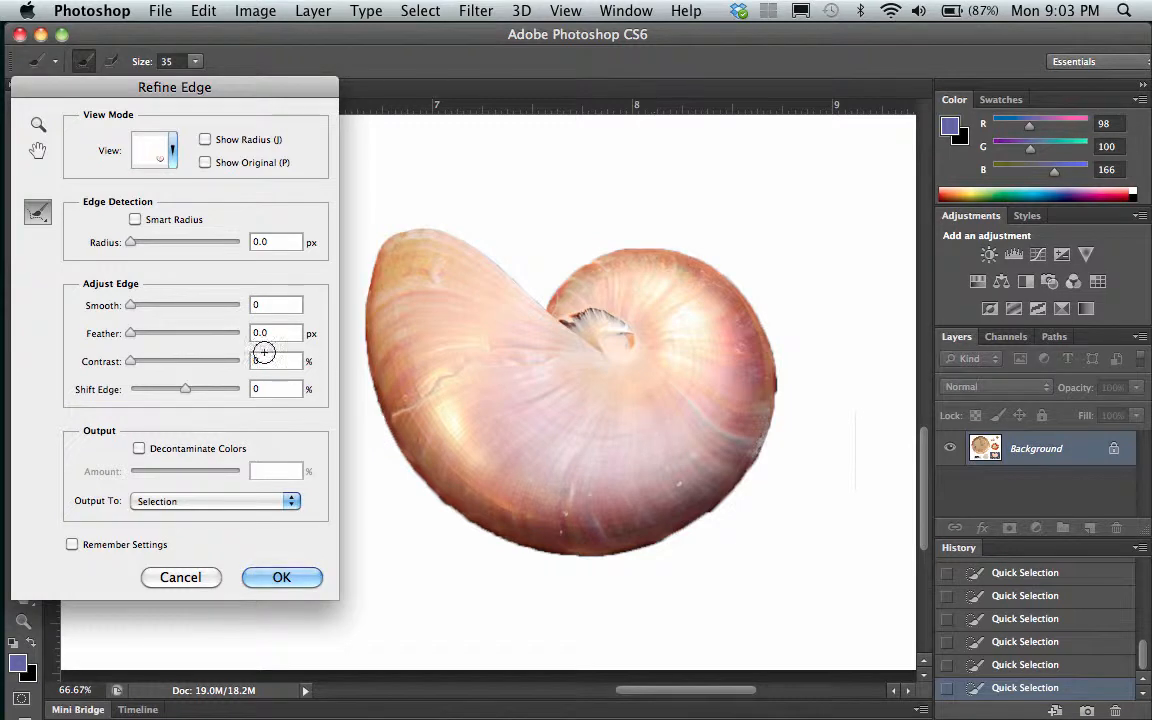
Refine the shell's edge with Smooth 12, Shift Edge +13%, Radius 1.9 px and Smart Radius on, and apply it to the selection
{"action": "left_click_drag", "start_coordinate": [130, 308], "coordinate": [143, 310]}
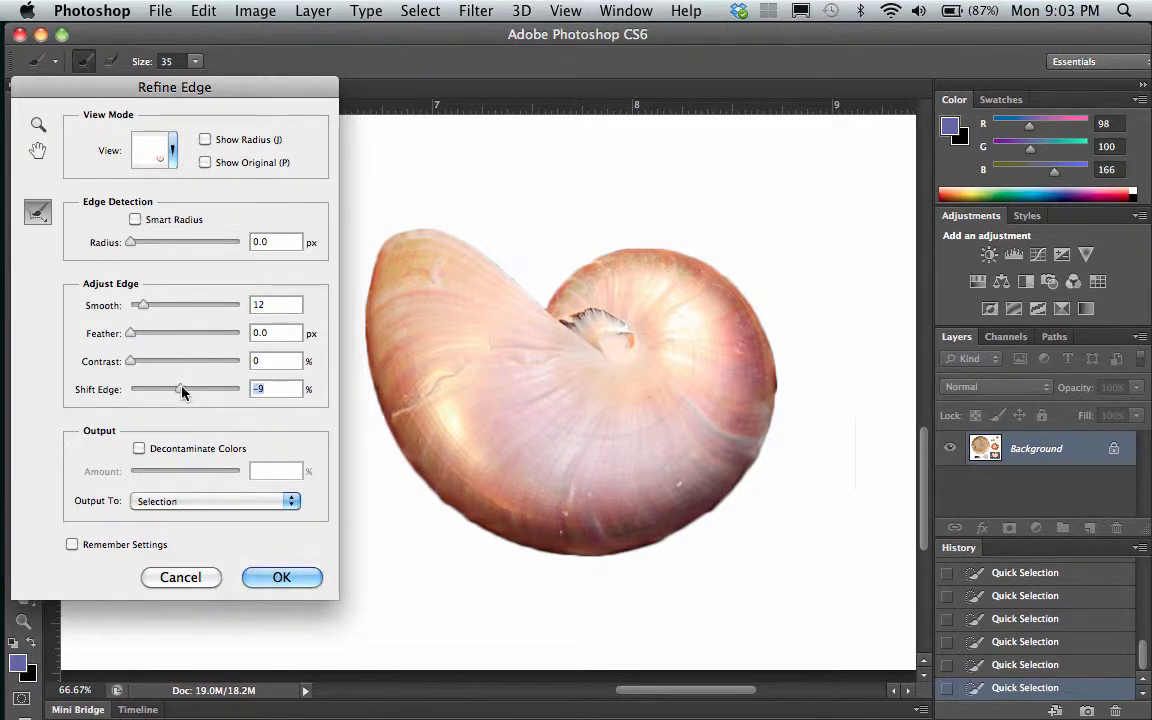
{"action": "left_click_drag", "start_coordinate": [181, 391], "coordinate": [158, 391]}
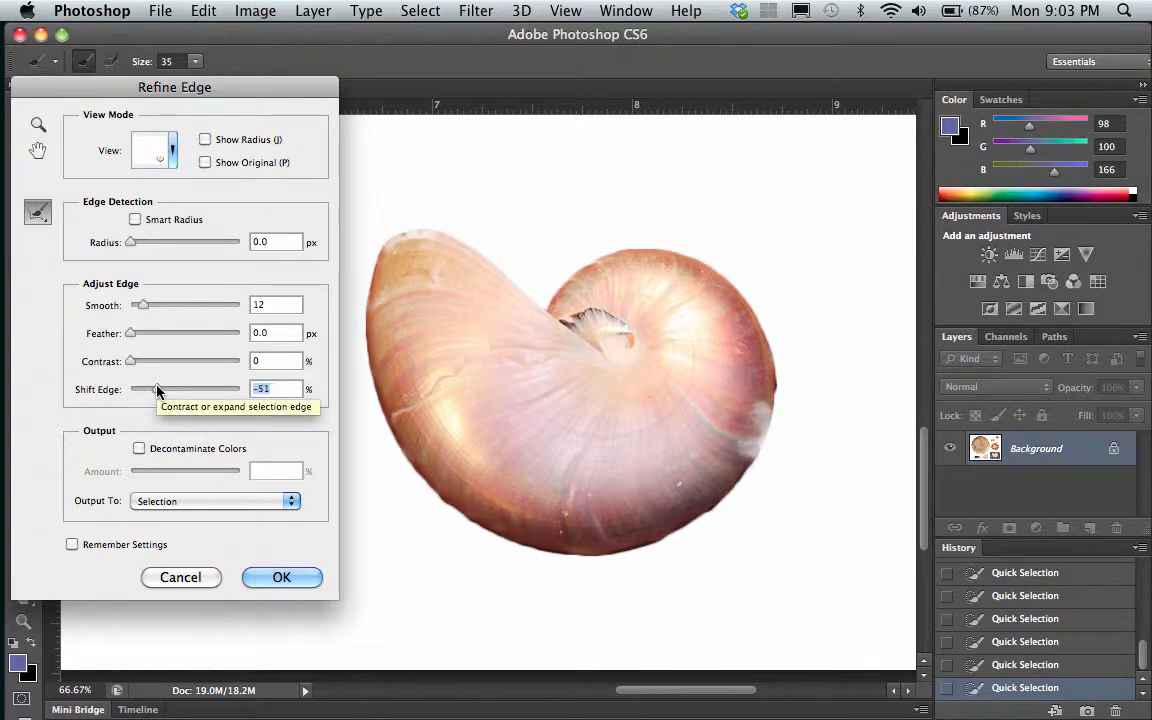
{"action": "left_click_drag", "start_coordinate": [158, 391], "coordinate": [193, 392]}
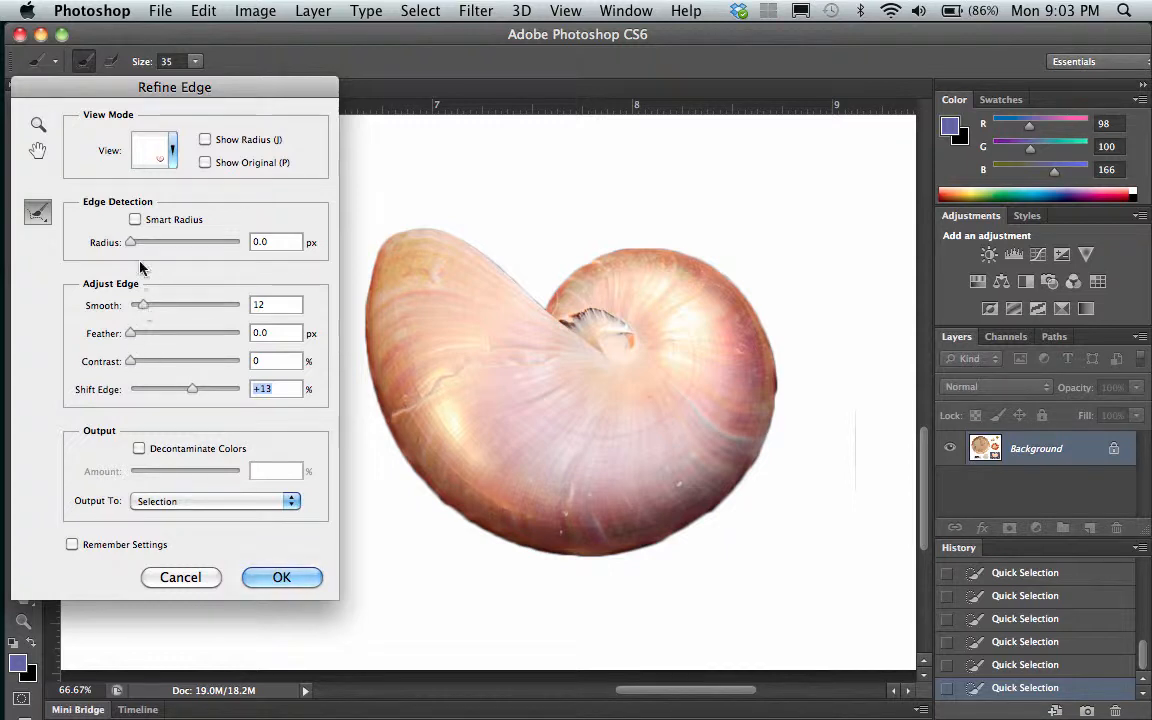
{"action": "left_click_drag", "start_coordinate": [132, 244], "coordinate": [141, 249]}
{"action": "left_click", "coordinate": [135, 219]}
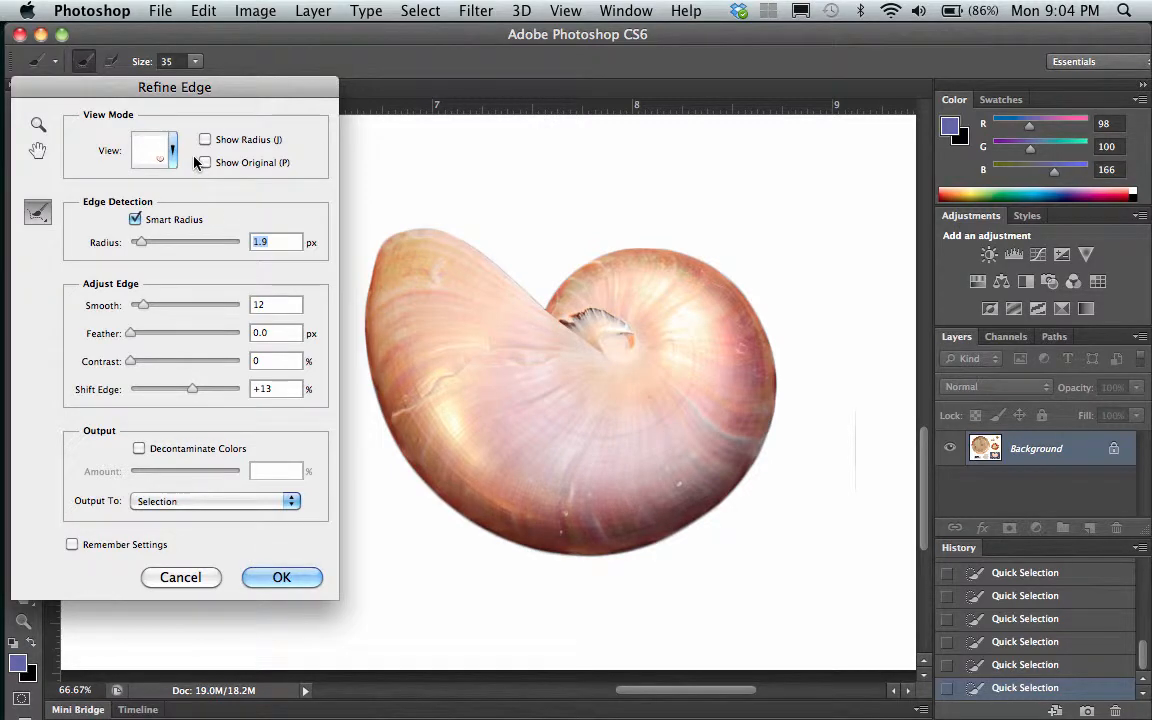
{"action": "left_click", "coordinate": [281, 580]}
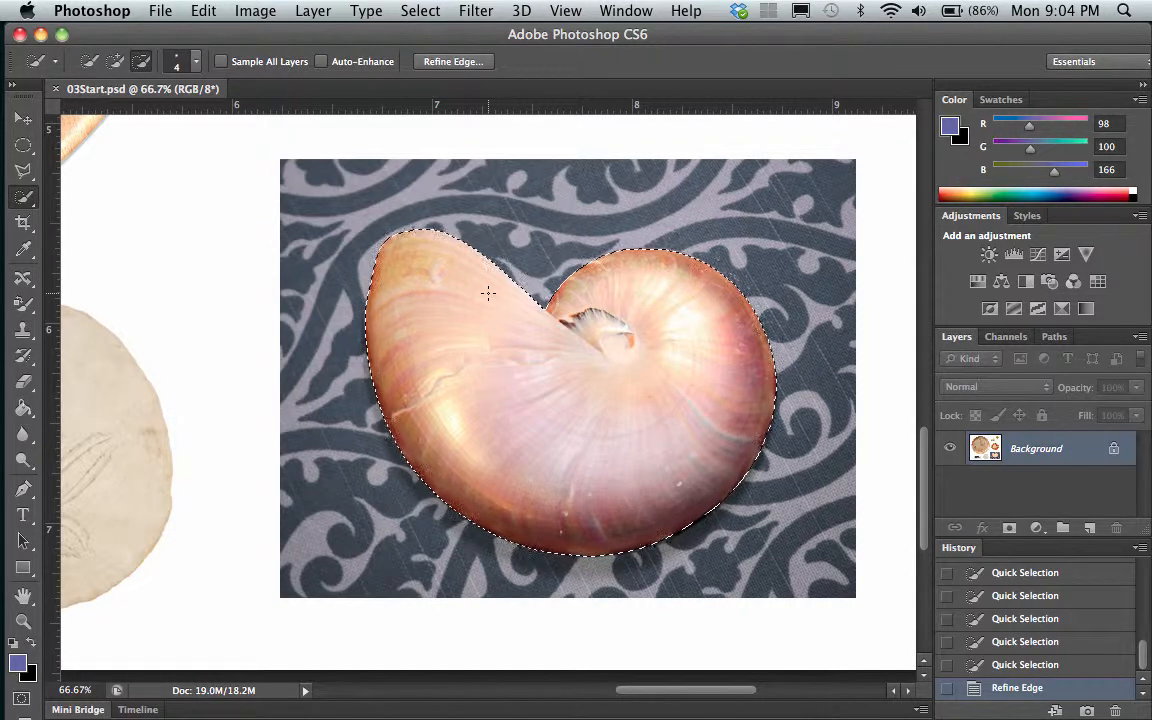
Save the shell selection in 03Start.psd as a new channel named "shell", and deselect it
{"action": "left_click", "coordinate": [420, 11]}
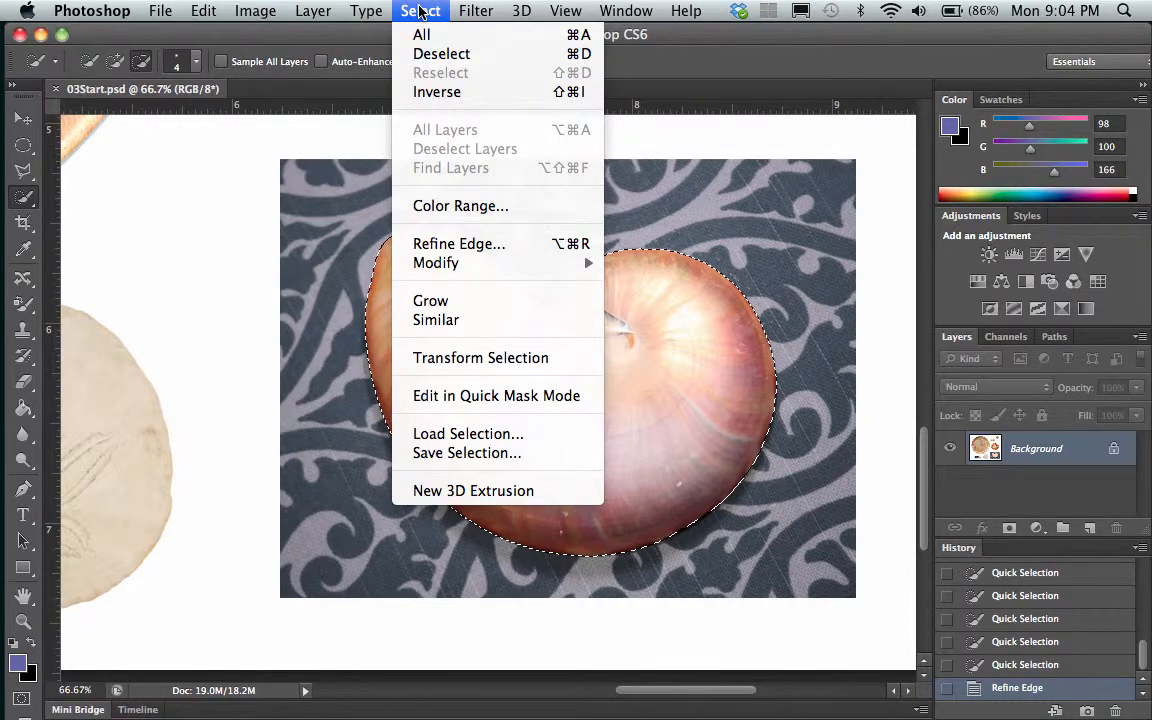
{"action": "left_click", "coordinate": [458, 453]}
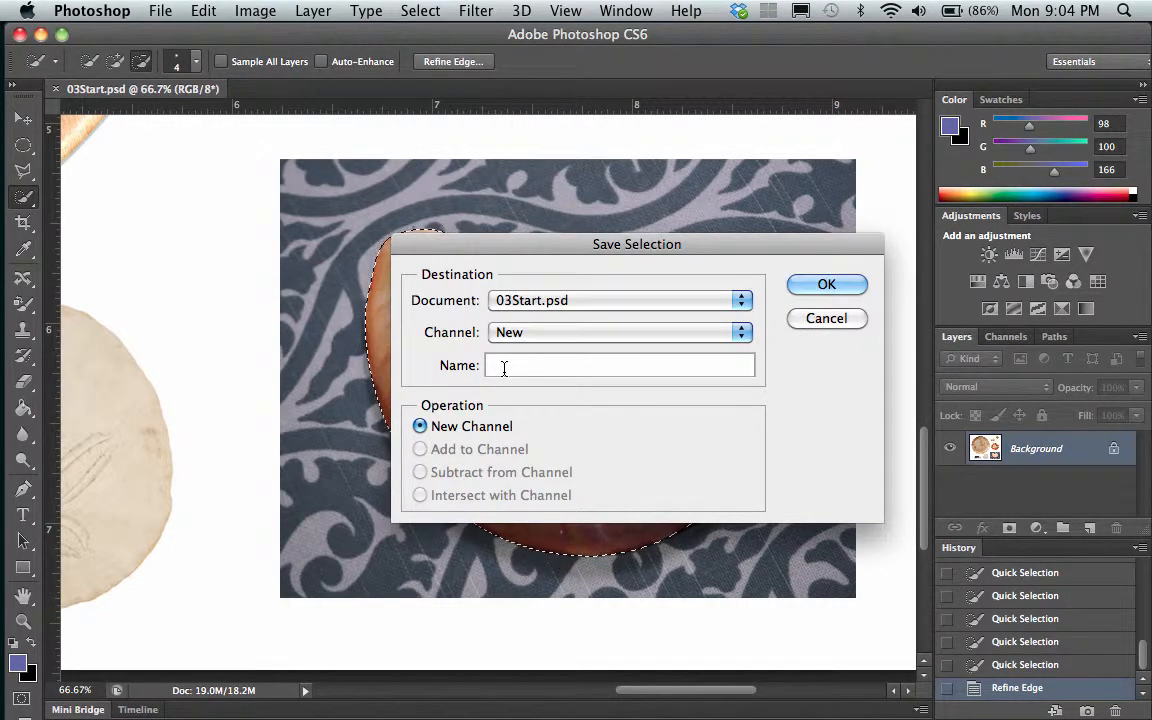
{"action": "type", "text": "shell"}
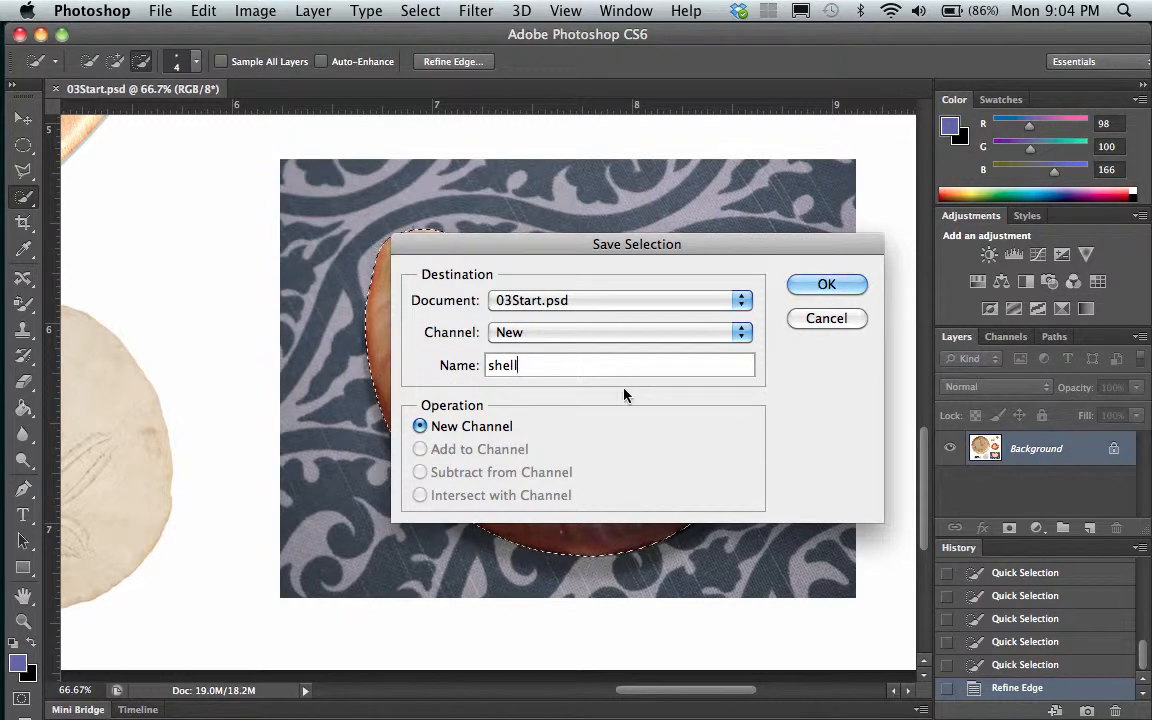
{"action": "left_click", "coordinate": [514, 334]}
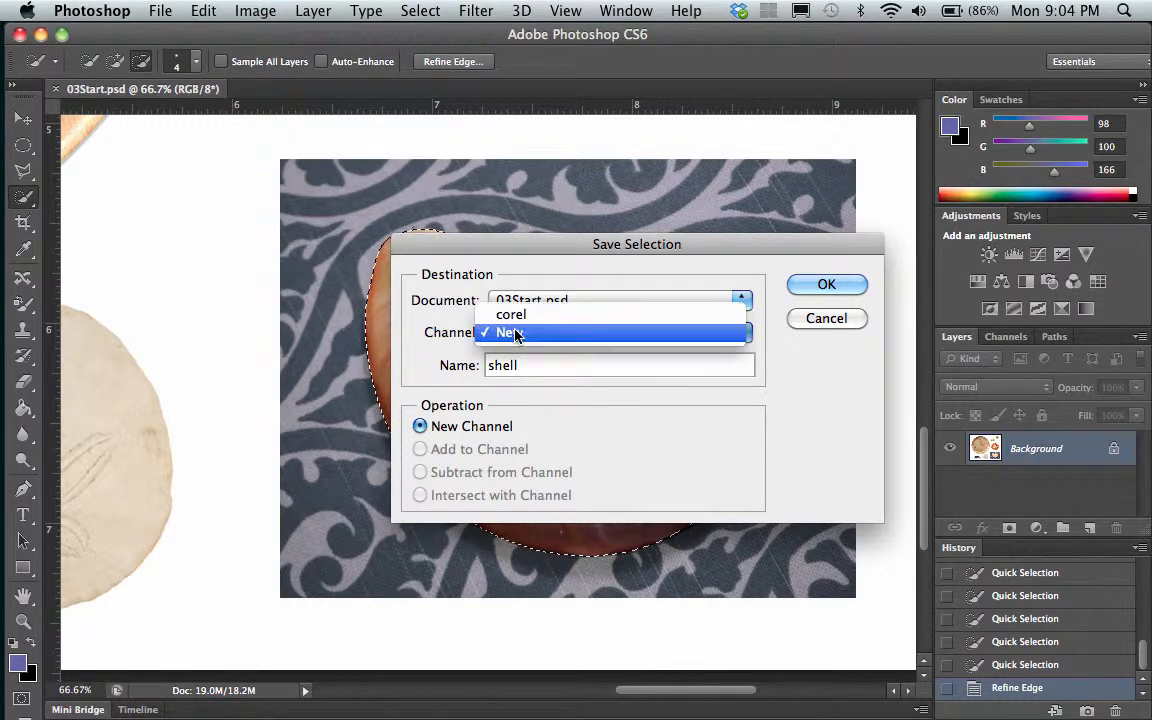
{"action": "left_click", "coordinate": [514, 333]}
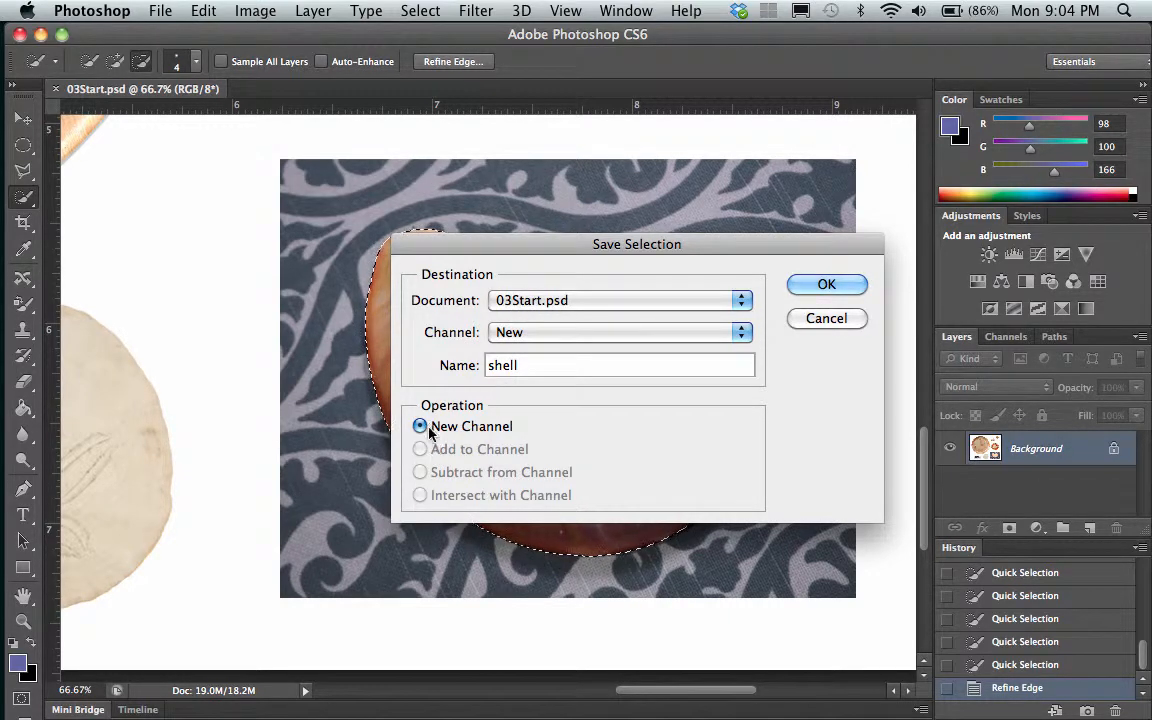
{"action": "left_click", "coordinate": [843, 286]}
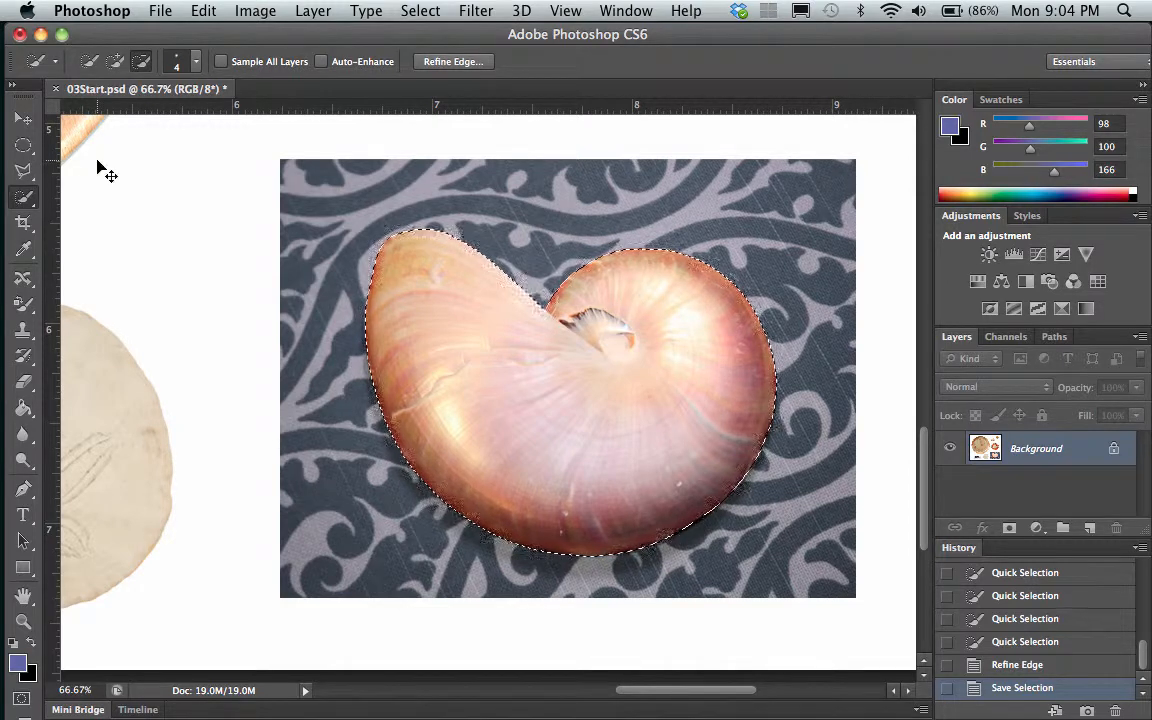
{"action": "key", "text": "super+d"}
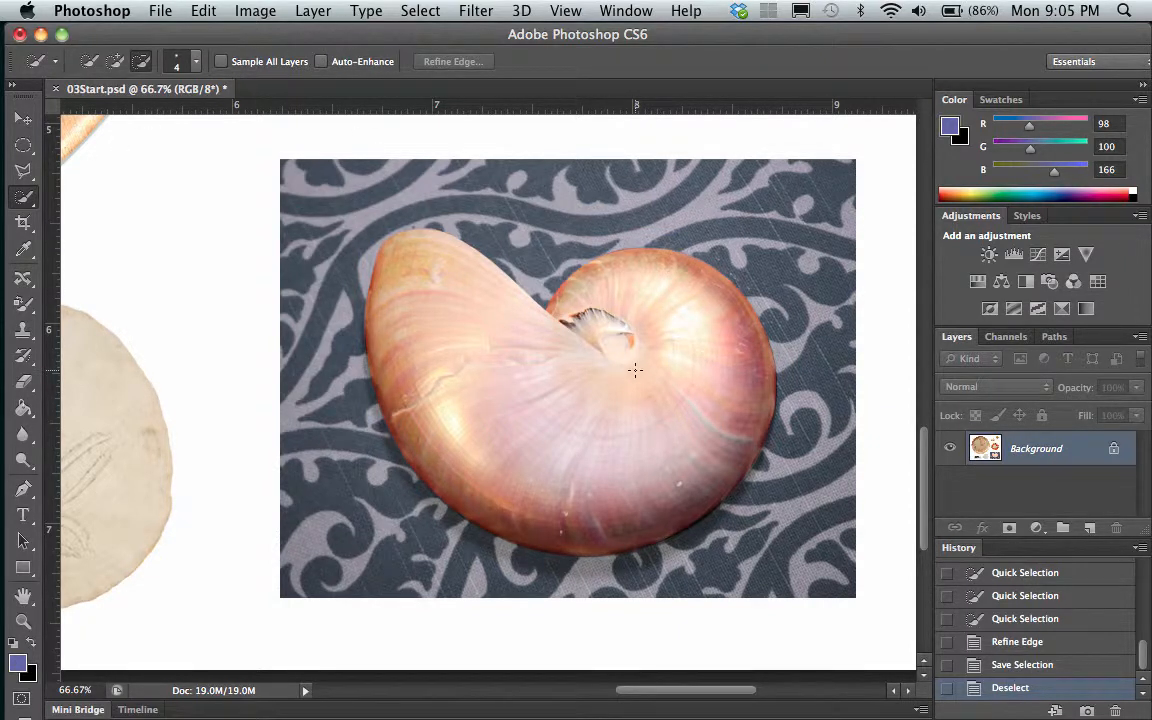
Load the saved "shell" channel of 03Start.psd as a new selection
{"action": "left_click", "coordinate": [415, 10]}
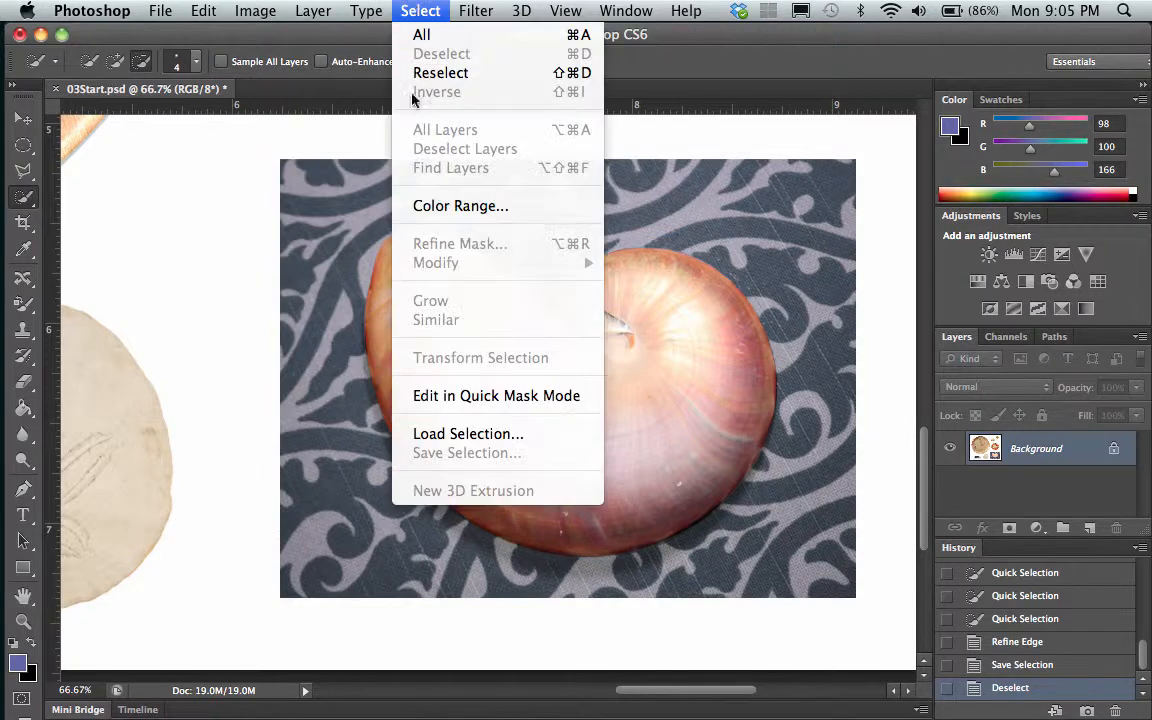
{"action": "left_click", "coordinate": [443, 437]}
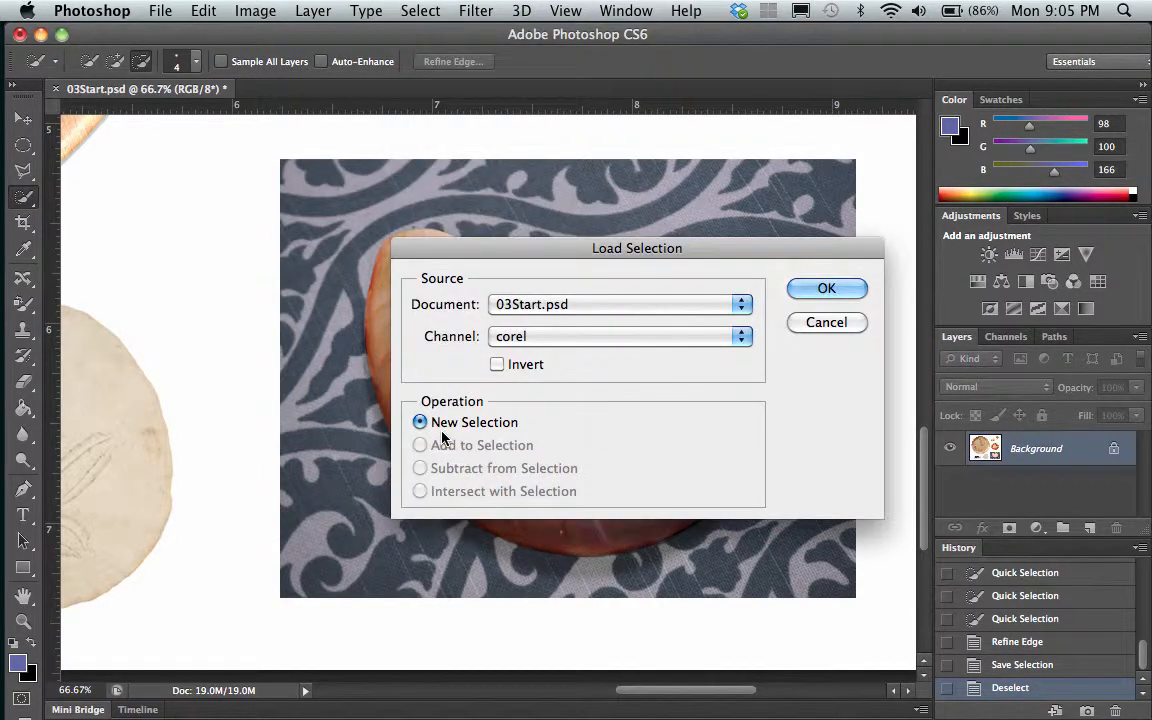
{"action": "left_click", "coordinate": [527, 339]}
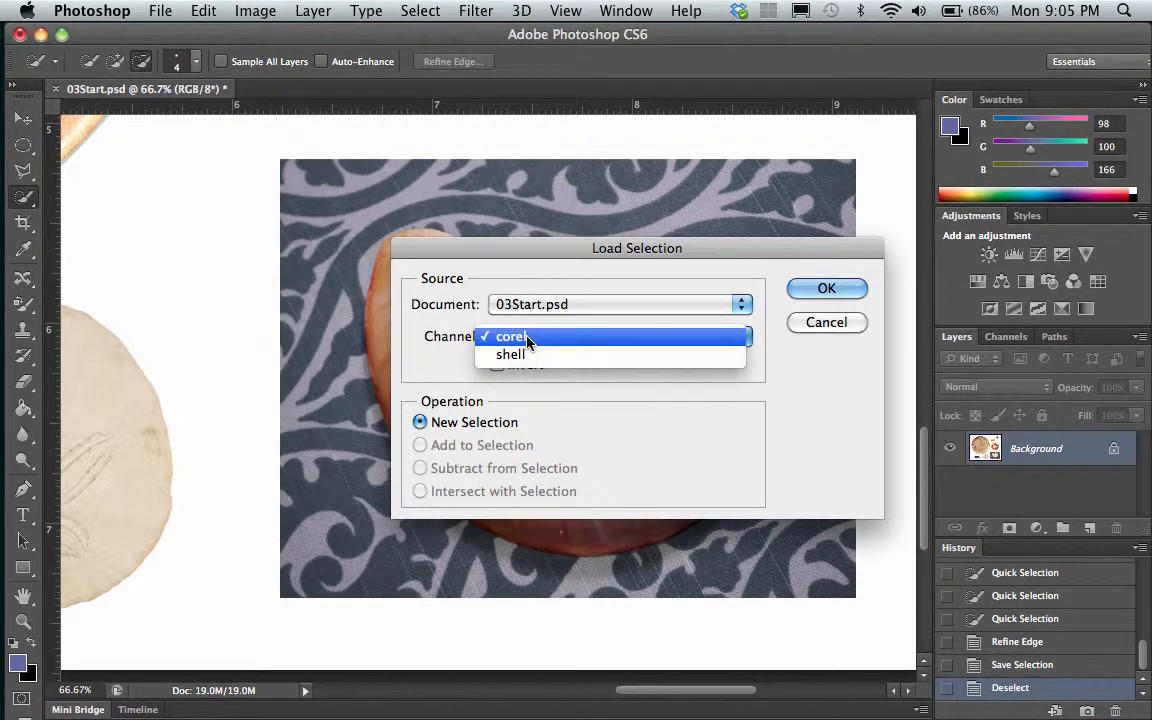
{"action": "left_click", "coordinate": [506, 356]}
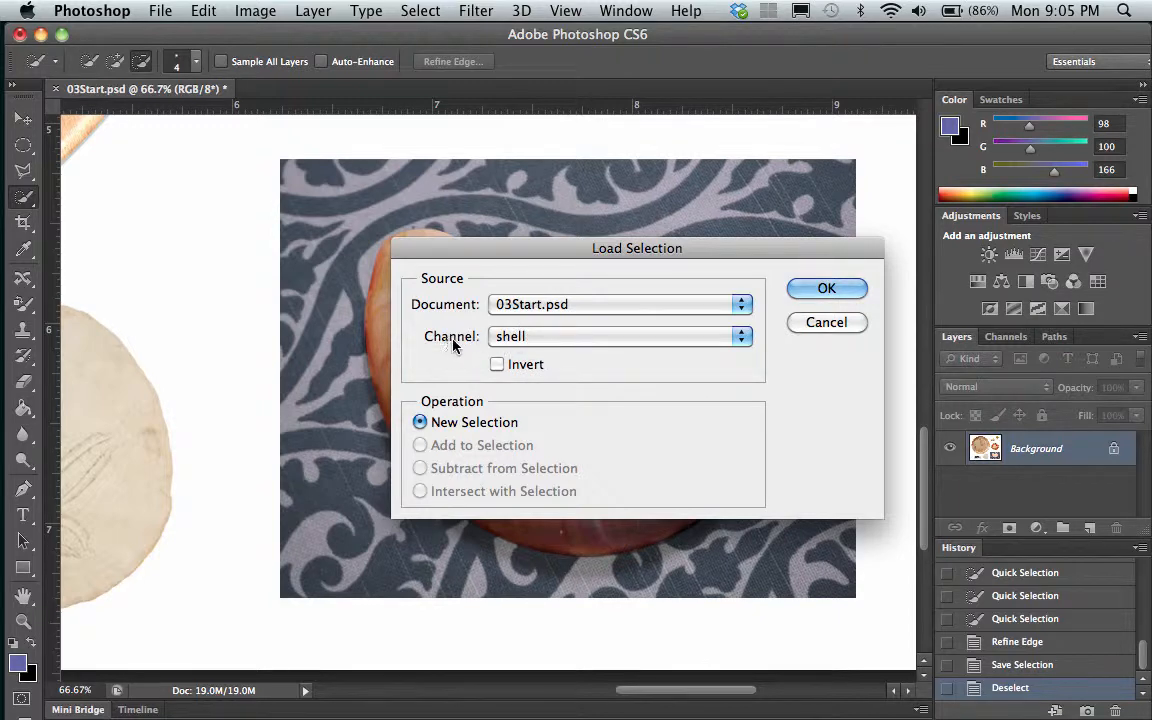
{"action": "left_click", "coordinate": [828, 290]}
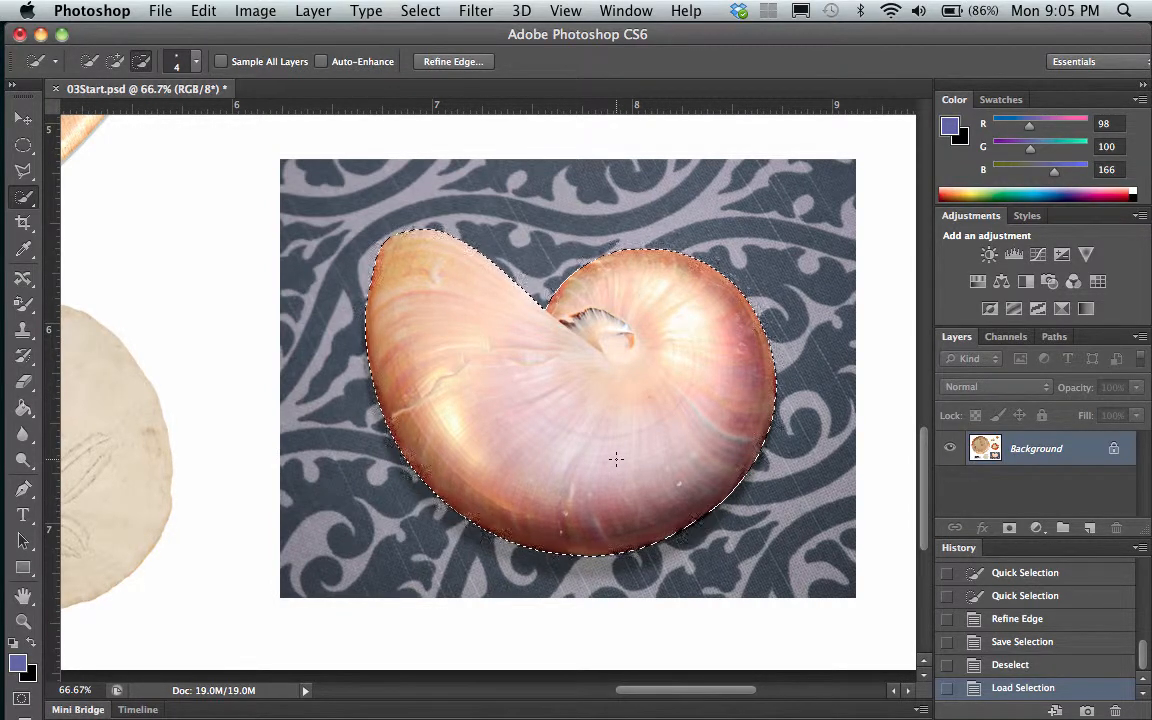
Deselect the nautilus shell and select the sand dollar with a single Quick Selection stroke
{"action": "key", "text": "super+d"}
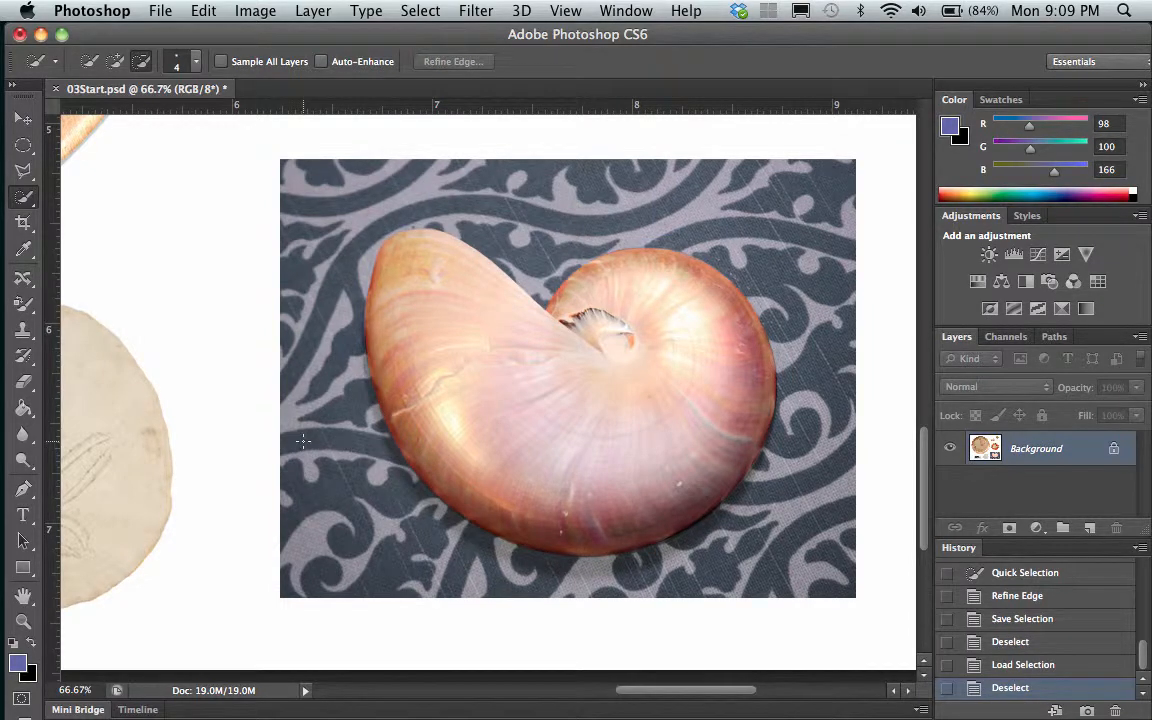
{"action": "scroll", "coordinate": [302, 440], "scroll_direction": "left", "scroll_amount": 10}
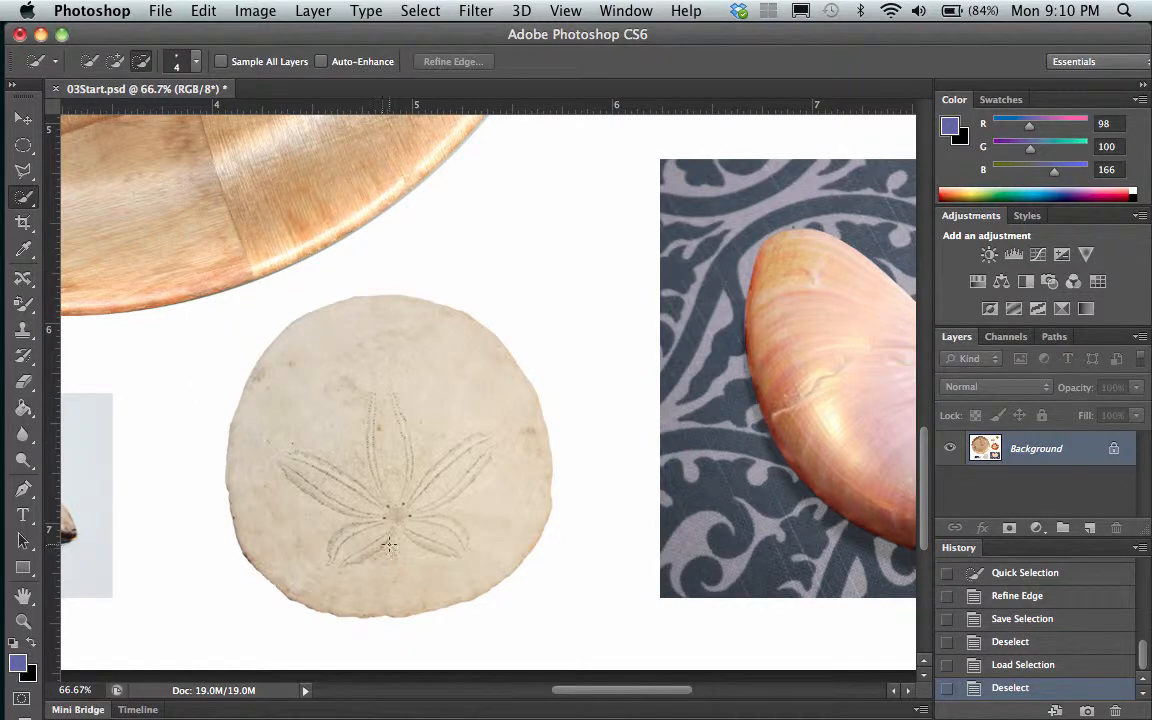
{"action": "left_click_drag", "start_coordinate": [401, 490], "coordinate": [356, 454]}
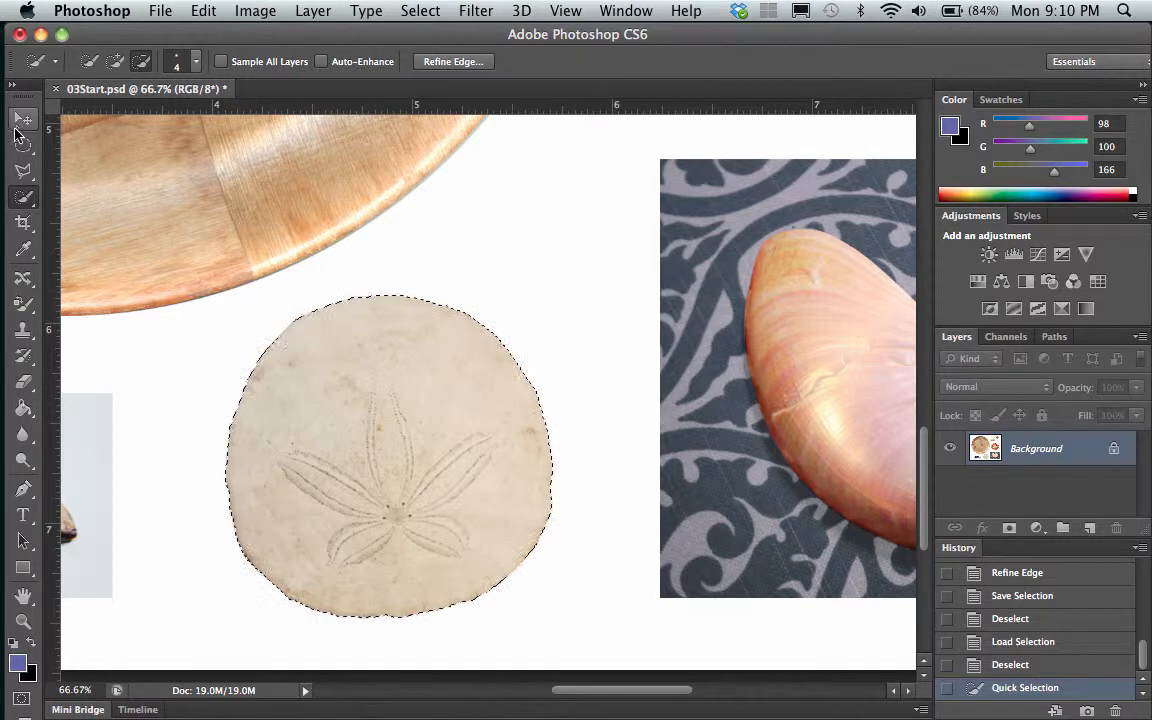
Move the selected sand dollar with the Move tool onto the lower-left part of the wooden plate, fully inside its rim
{"action": "scroll", "coordinate": [225, 302], "scroll_direction": "up", "scroll_amount": 5}
{"action": "scroll", "coordinate": [225, 302], "scroll_direction": "left", "scroll_amount": 5}
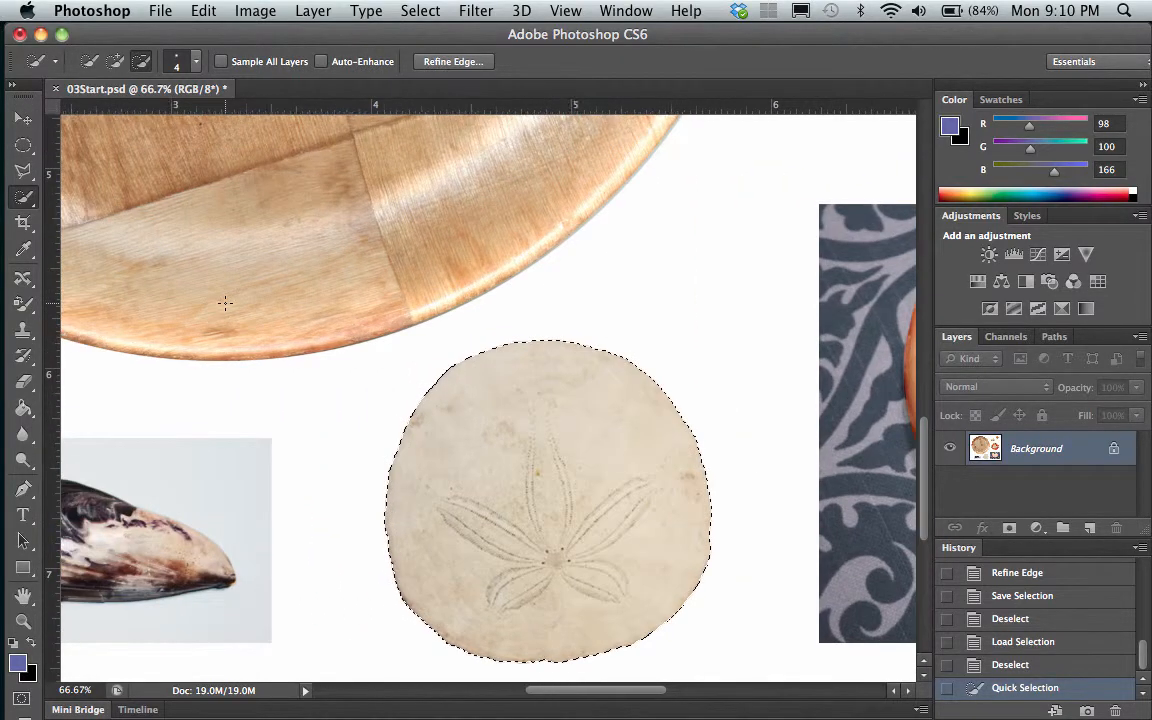
{"action": "scroll", "coordinate": [225, 302], "scroll_direction": "down", "scroll_amount": 3}
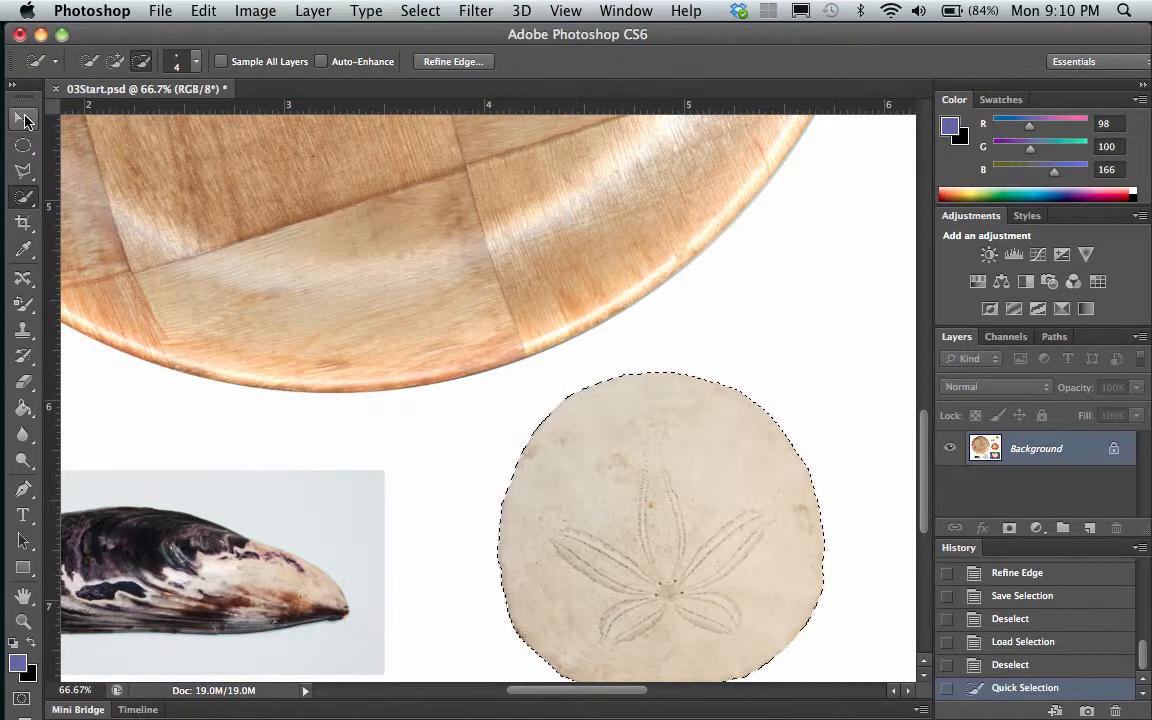
{"action": "left_click", "coordinate": [26, 124]}
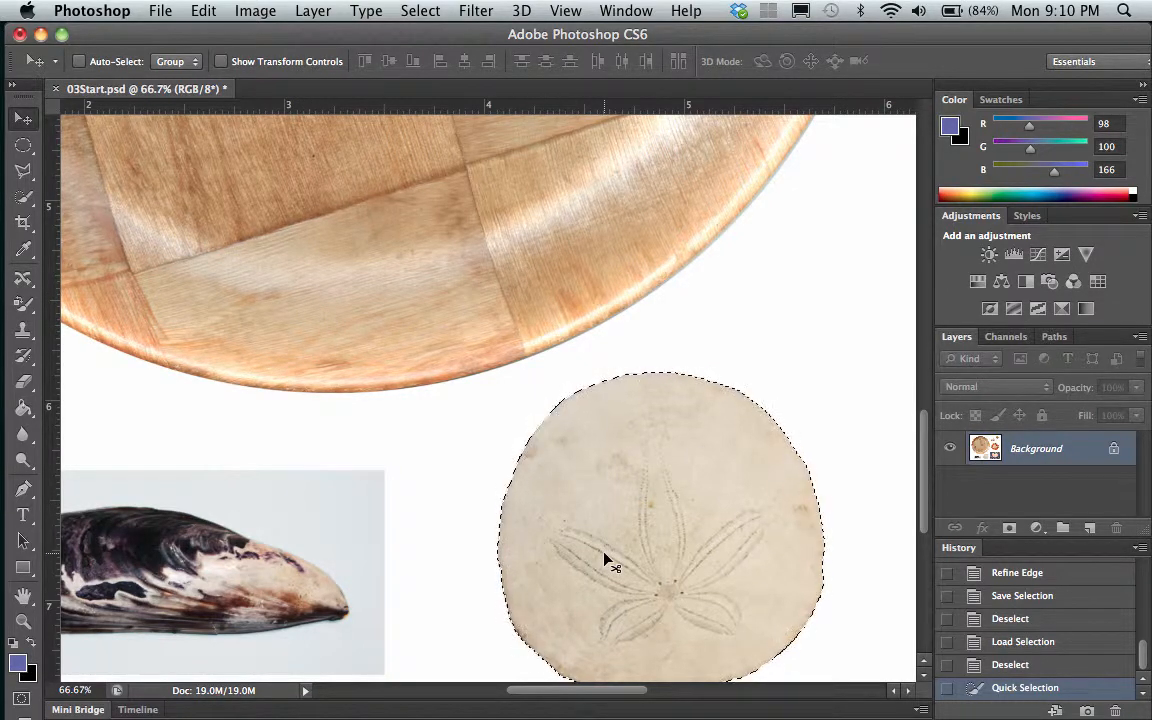
{"action": "left_click_drag", "start_coordinate": [605, 560], "coordinate": [147, 301]}
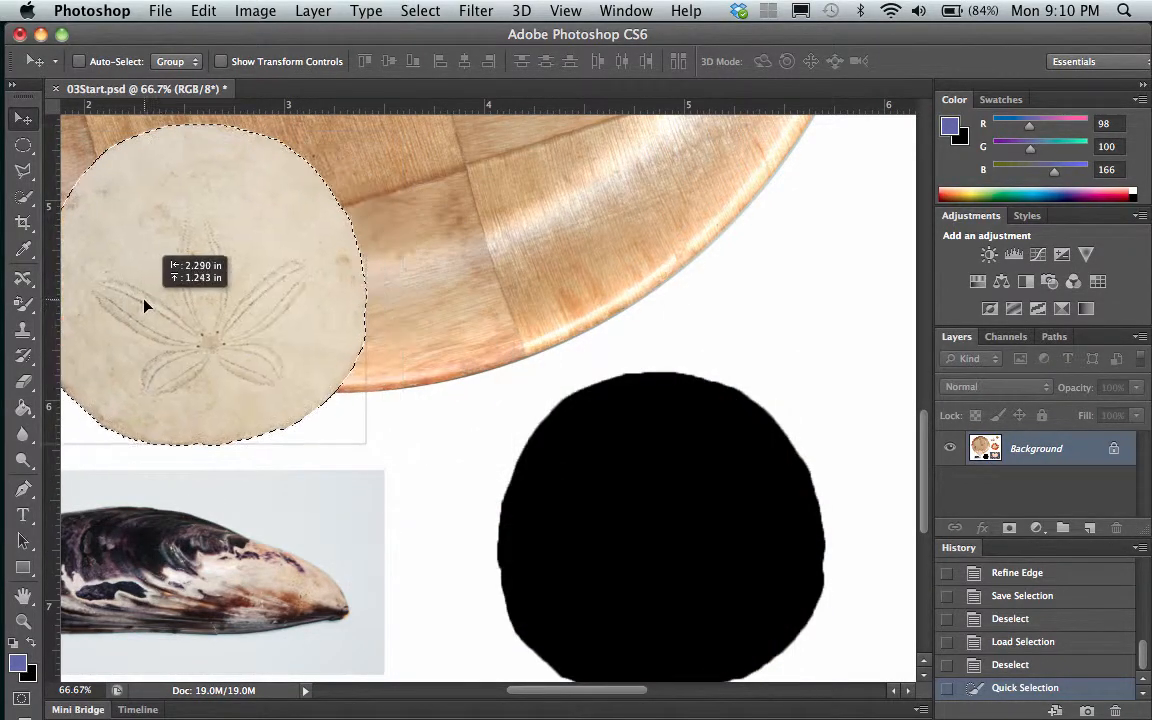
{"action": "scroll", "coordinate": [422, 494], "scroll_direction": "left", "scroll_amount": 5}
{"action": "scroll", "coordinate": [422, 494], "scroll_direction": "up", "scroll_amount": 2}
{"action": "scroll", "coordinate": [422, 494], "scroll_direction": "left", "scroll_amount": 5}
{"action": "scroll", "coordinate": [422, 494], "scroll_direction": "up", "scroll_amount": 3}
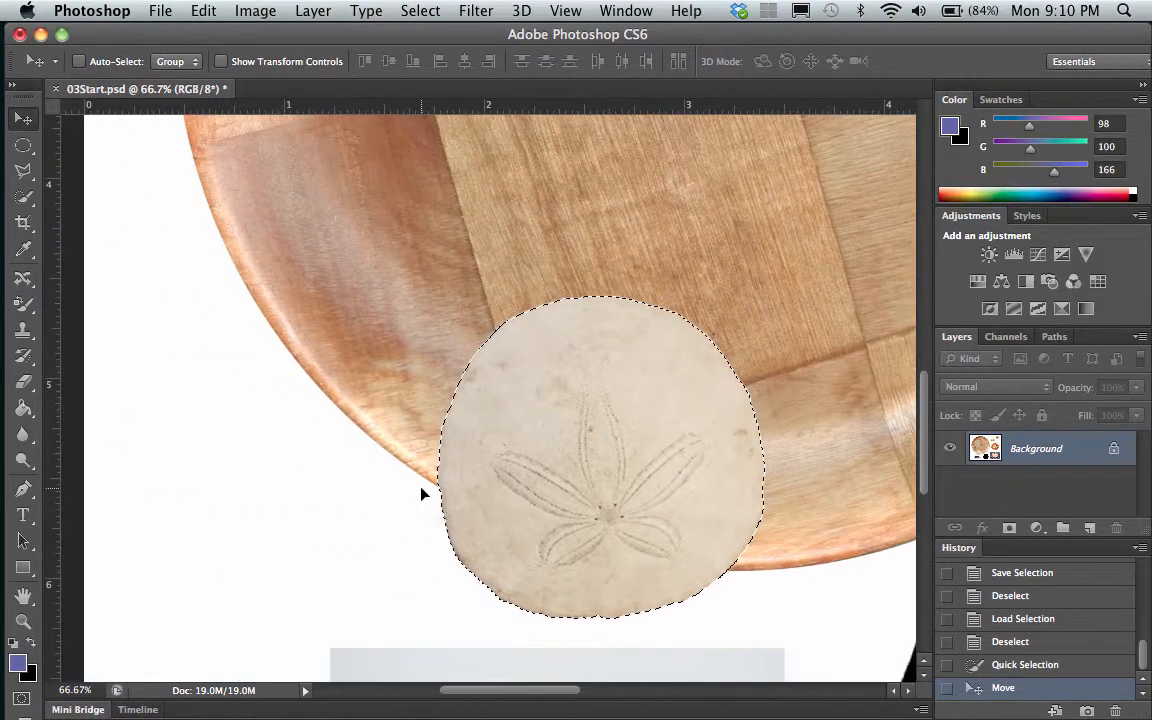
{"action": "left_click_drag", "start_coordinate": [563, 479], "coordinate": [393, 309]}
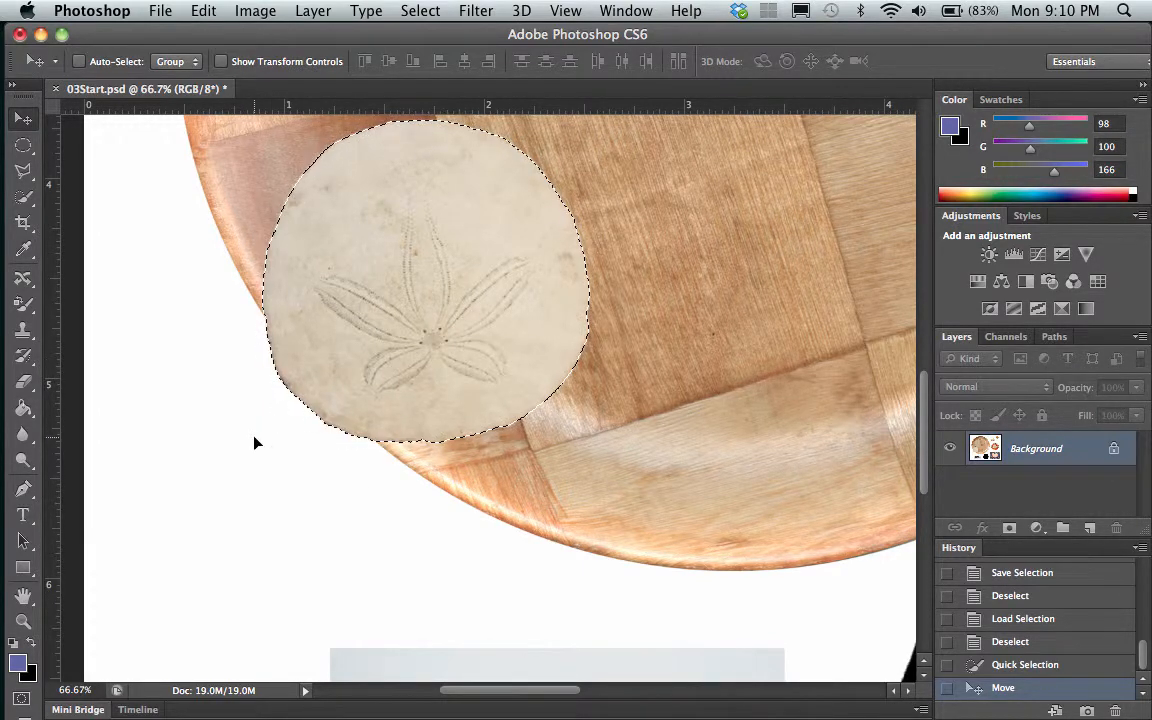
{"action": "left_click_drag", "start_coordinate": [399, 270], "coordinate": [475, 270]}
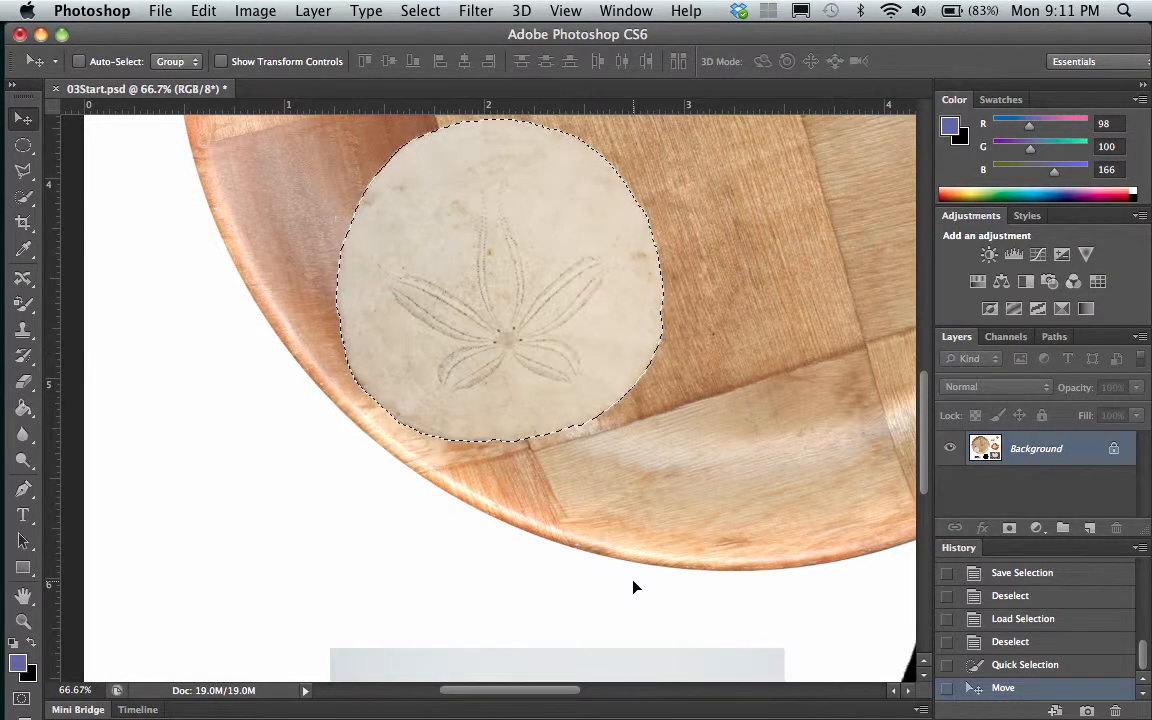
Reselect the sand dollar on the plate with Quick Selection, trimming its lower edge, and move it toward the plate's lower middle
{"action": "scroll", "coordinate": [716, 449], "scroll_direction": "right", "scroll_amount": 10}
{"action": "scroll", "coordinate": [716, 449], "scroll_direction": "down", "scroll_amount": 5}
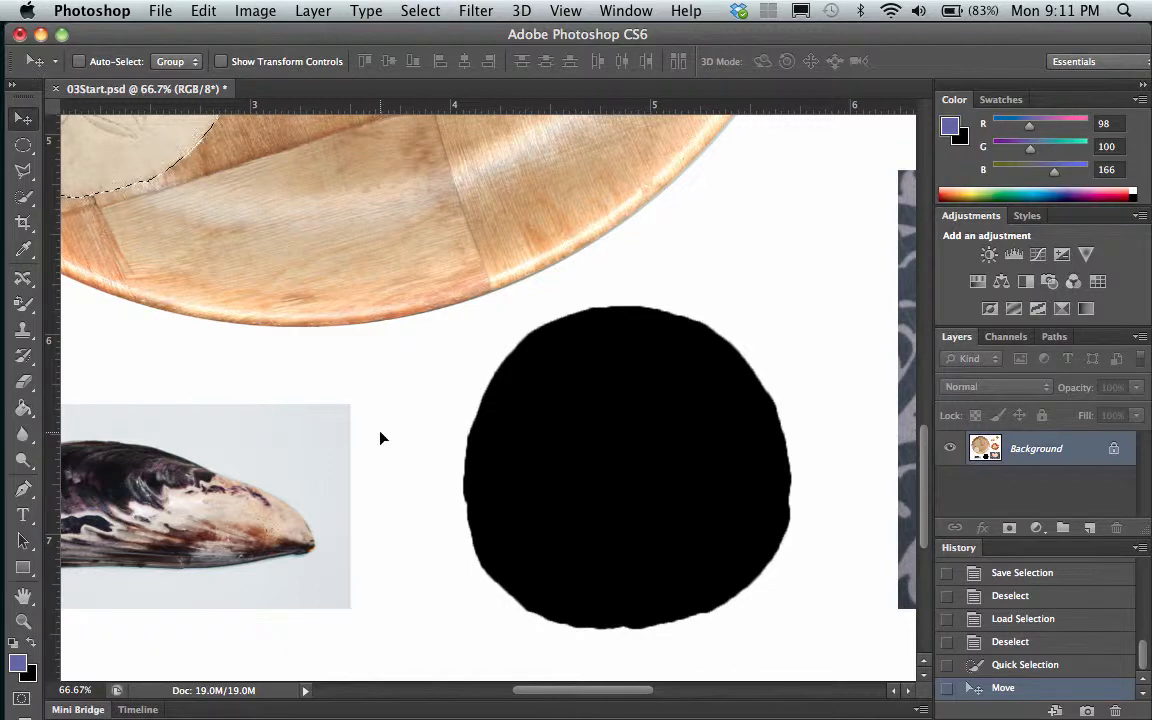
{"action": "scroll", "coordinate": [380, 437], "scroll_direction": "up", "scroll_amount": 5}
{"action": "scroll", "coordinate": [380, 437], "scroll_direction": "left", "scroll_amount": 5}
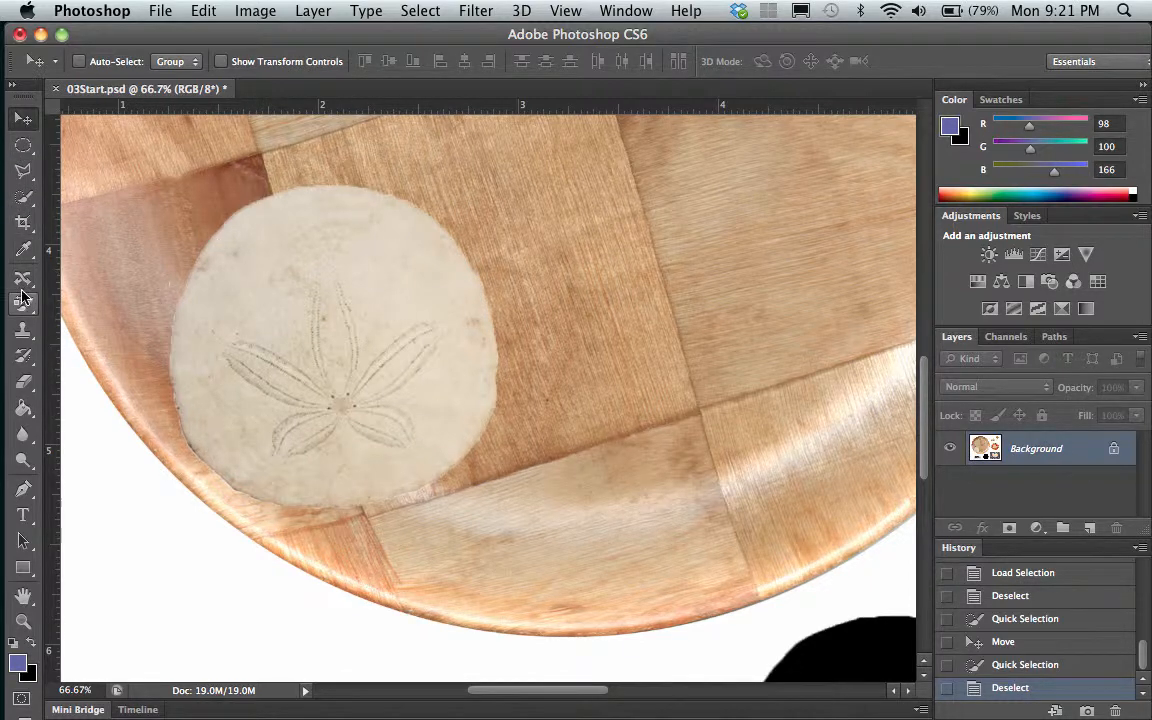
{"action": "left_click", "coordinate": [24, 197]}
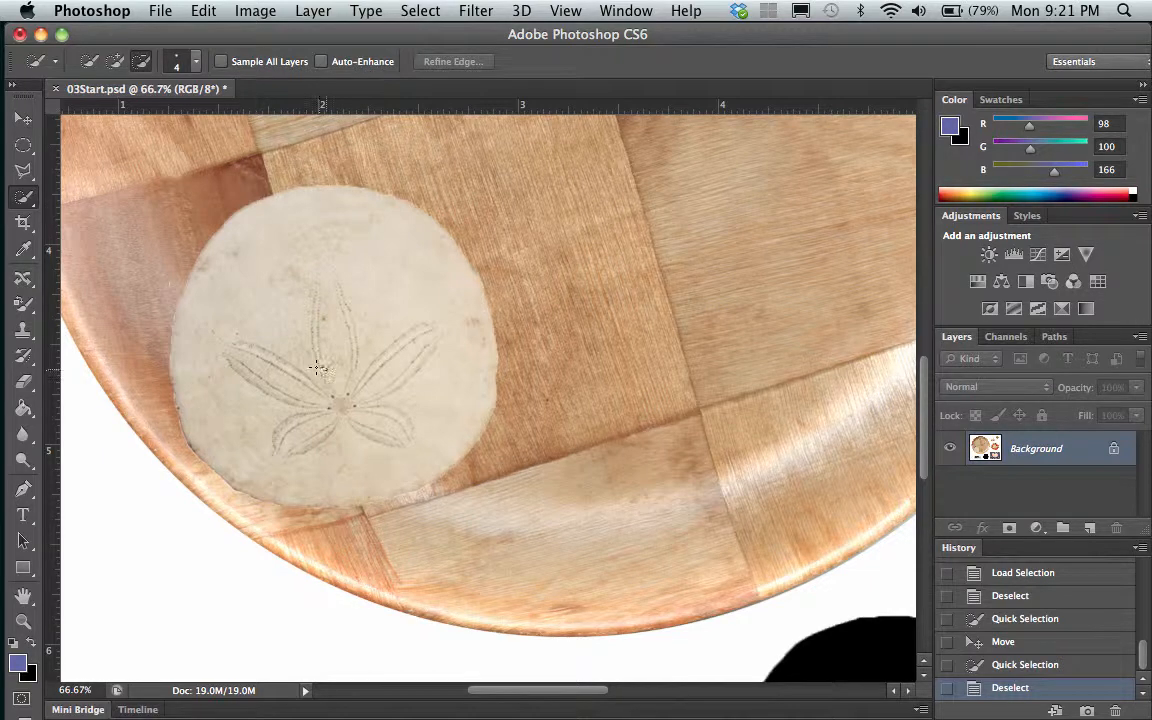
{"action": "mouse_move", "coordinate": [316, 368]}
{"action": "left_mouse_down"}
{"action": "mouse_move", "coordinate": [266, 314]}
{"action": "mouse_move", "coordinate": [269, 276]}
{"action": "mouse_move", "coordinate": [317, 261]}
{"action": "left_mouse_up"}
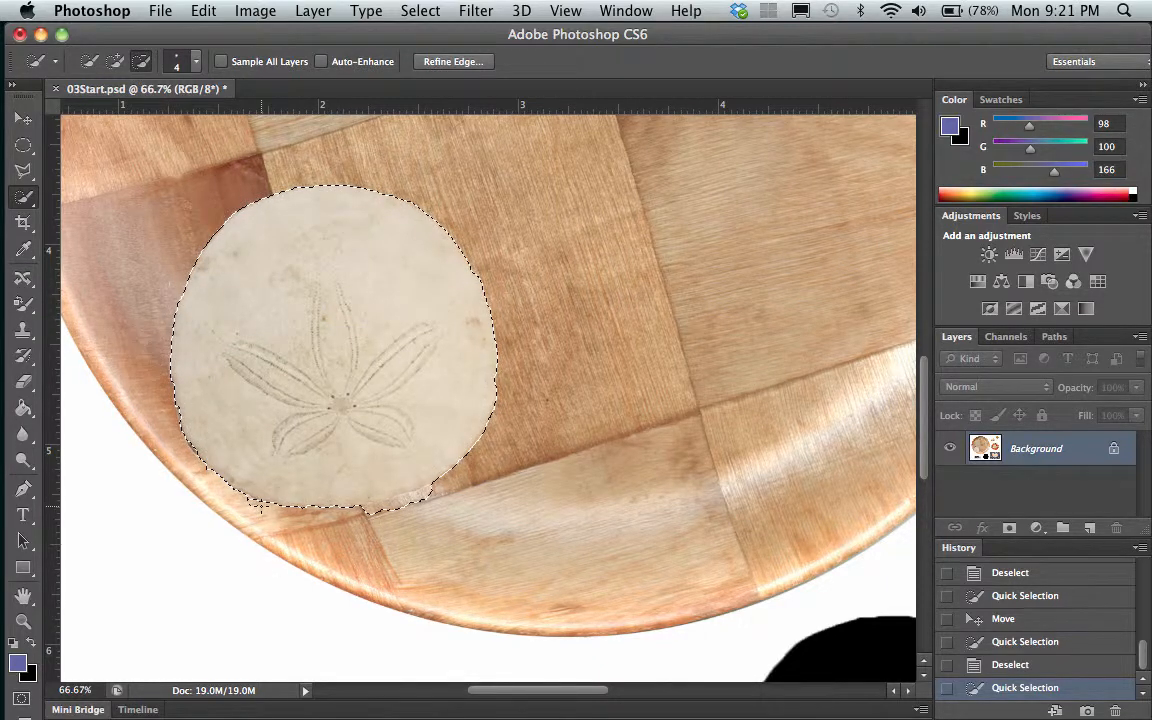
{"action": "left_click", "coordinate": [419, 530]}
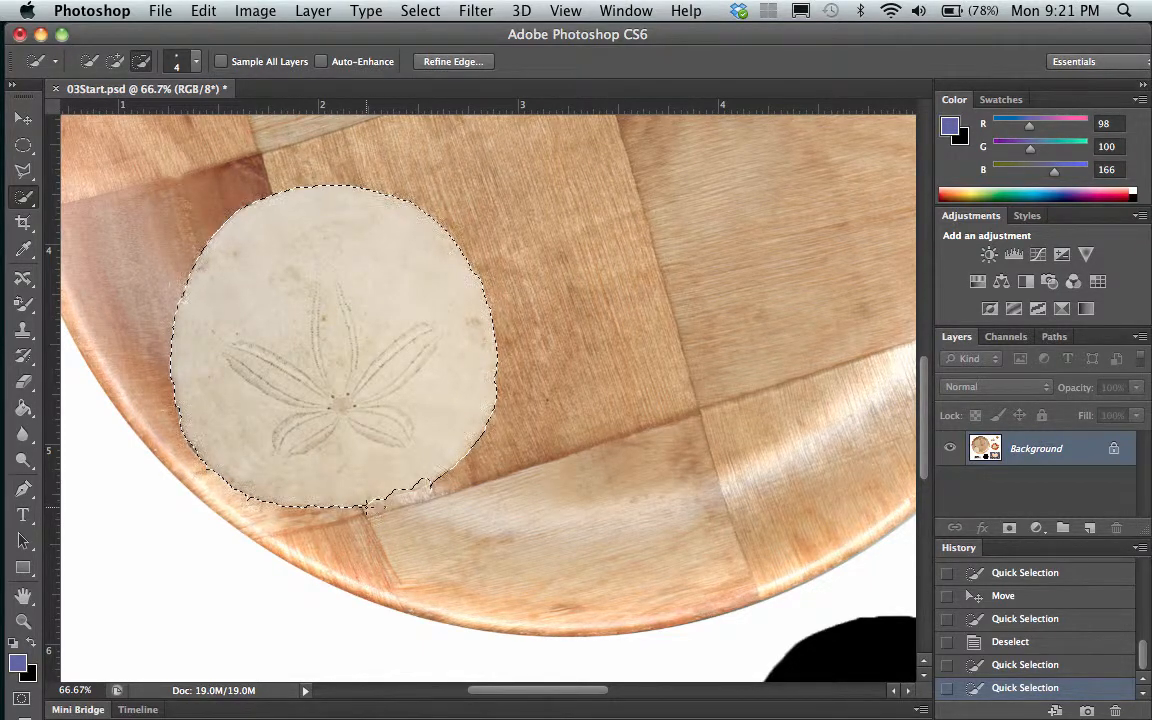
{"action": "left_click", "coordinate": [435, 481]}
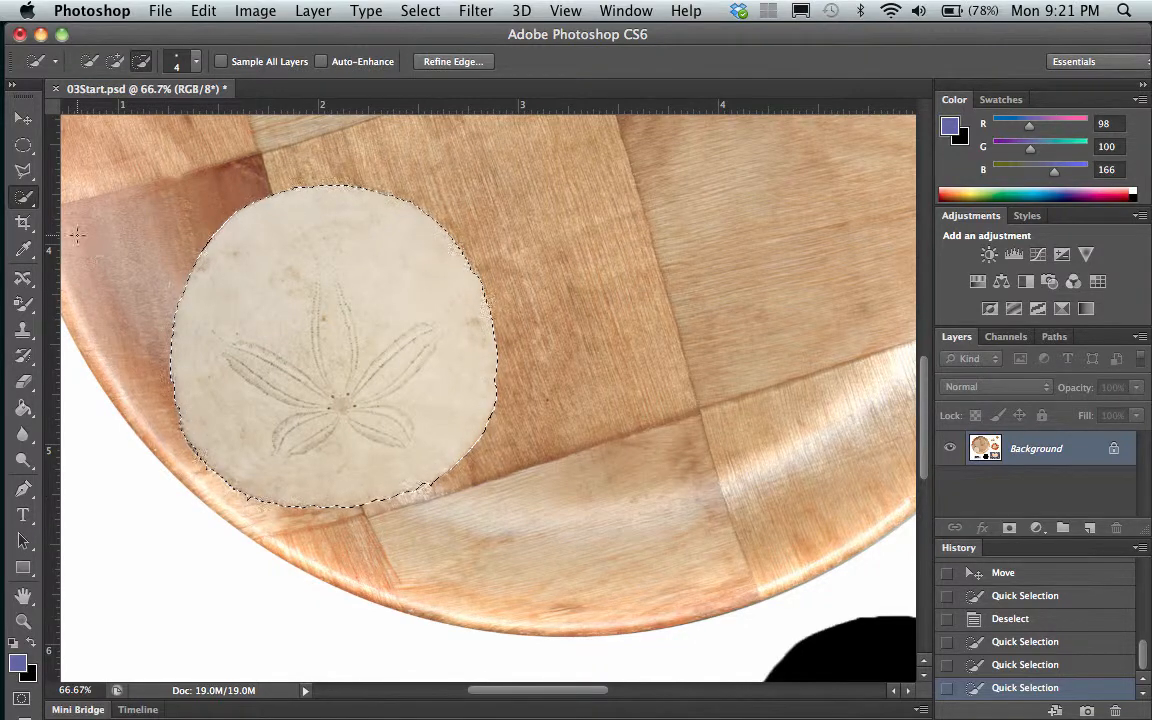
{"action": "left_click", "coordinate": [23, 118]}
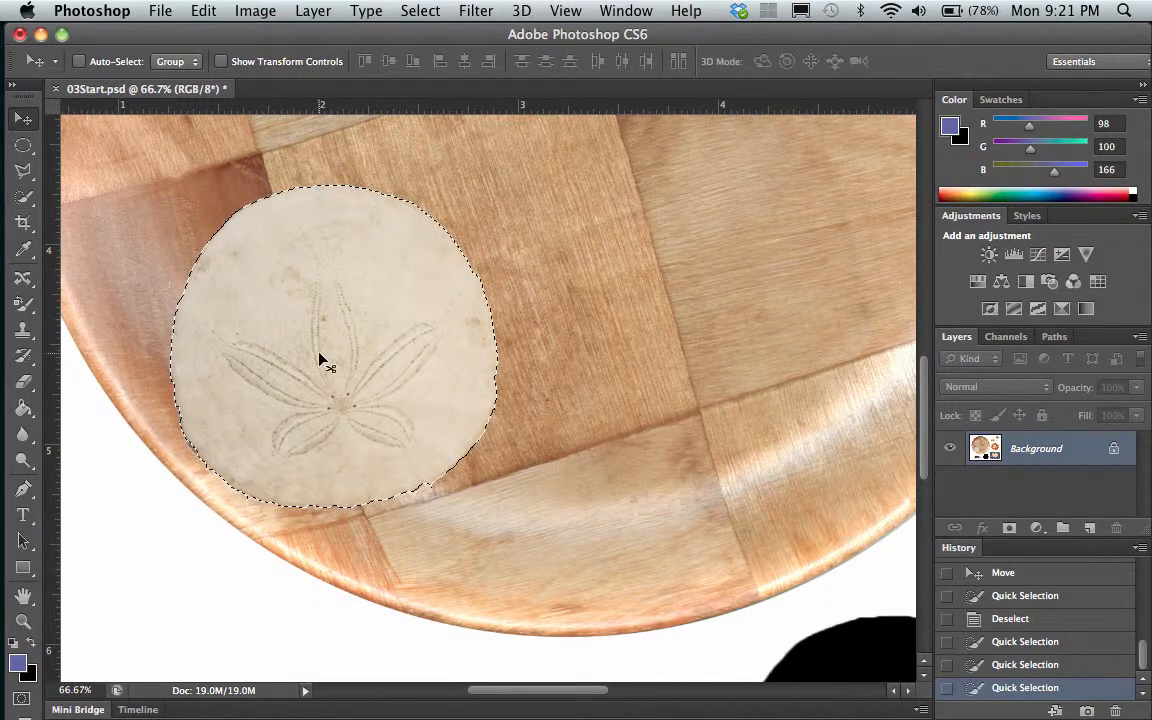
{"action": "left_click_drag", "start_coordinate": [320, 355], "coordinate": [594, 376]}
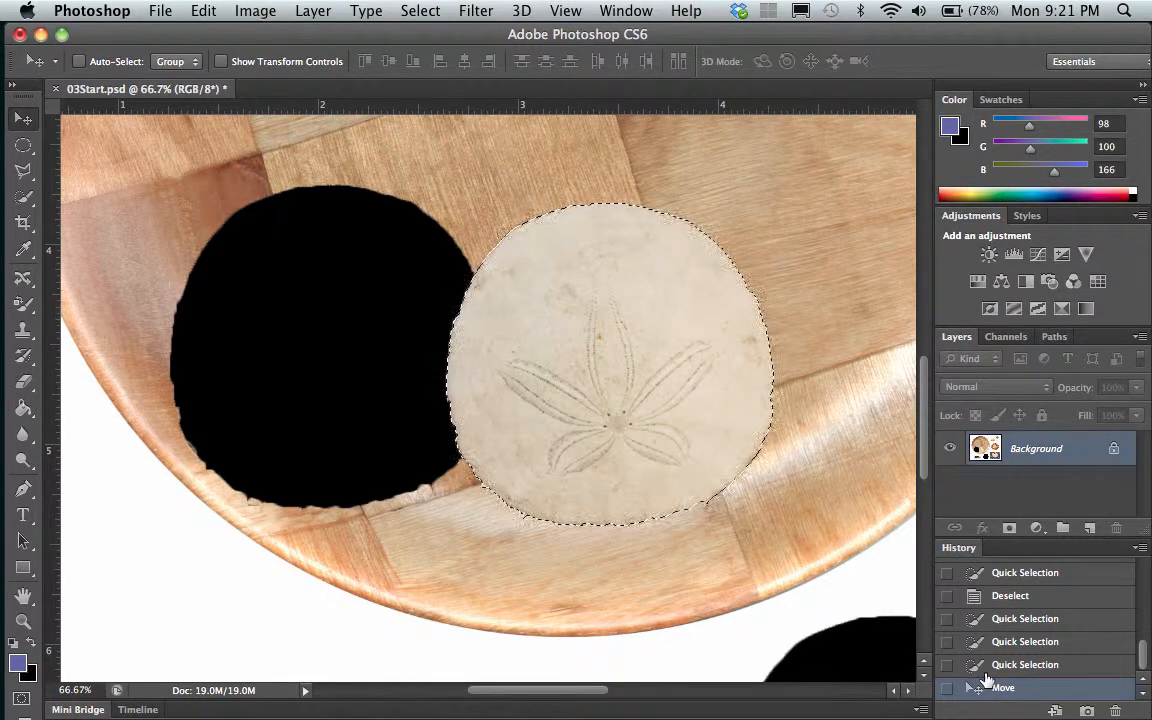
Step back through the history to the Quick Selection of the sand dollar made before it was first moved onto the plate
{"action": "left_click", "coordinate": [646, 12]}
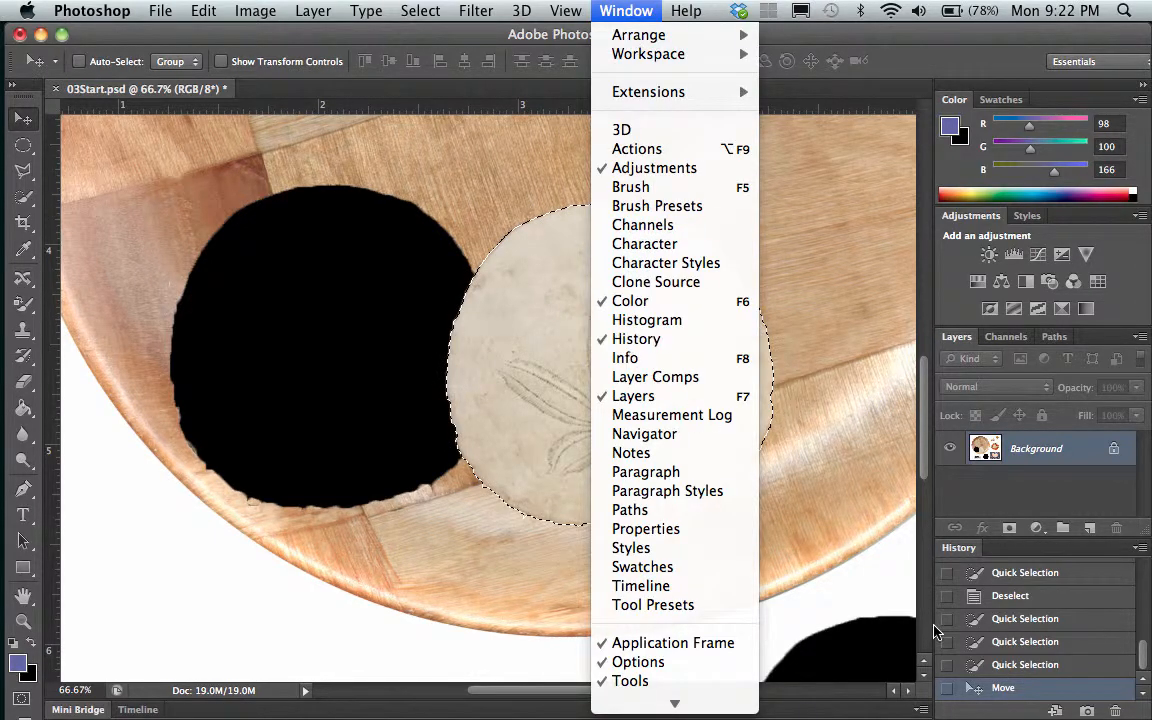
{"action": "left_click", "coordinate": [1020, 698]}
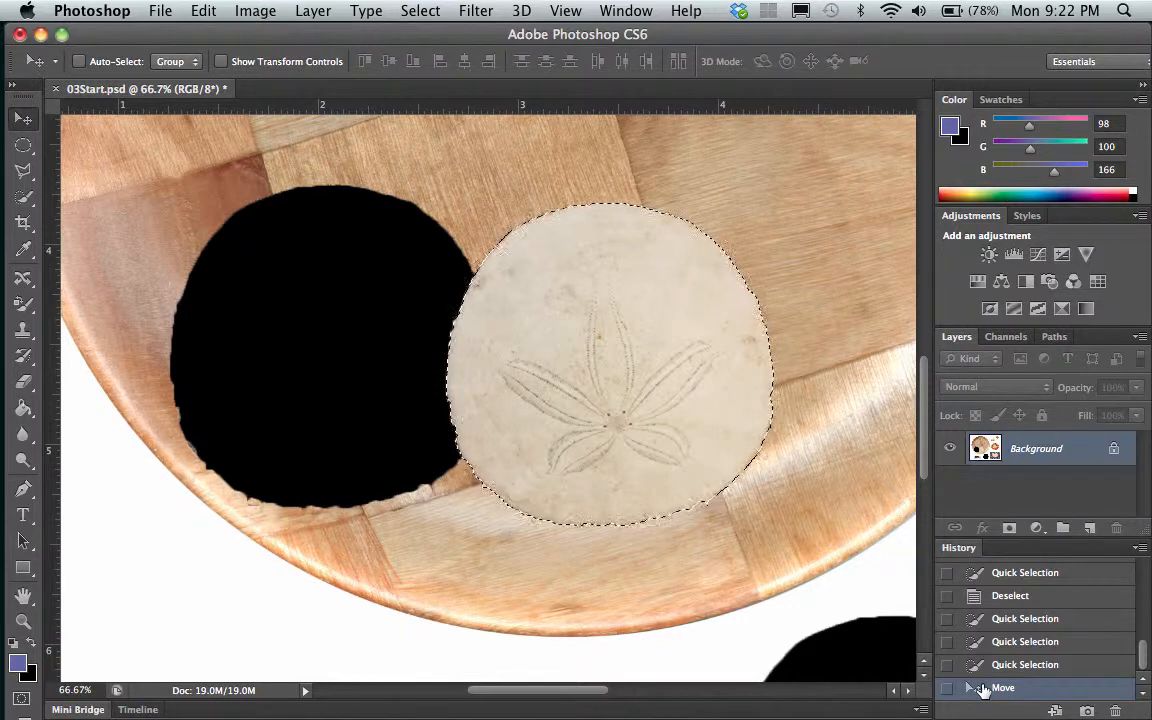
{"action": "left_click", "coordinate": [1010, 596]}
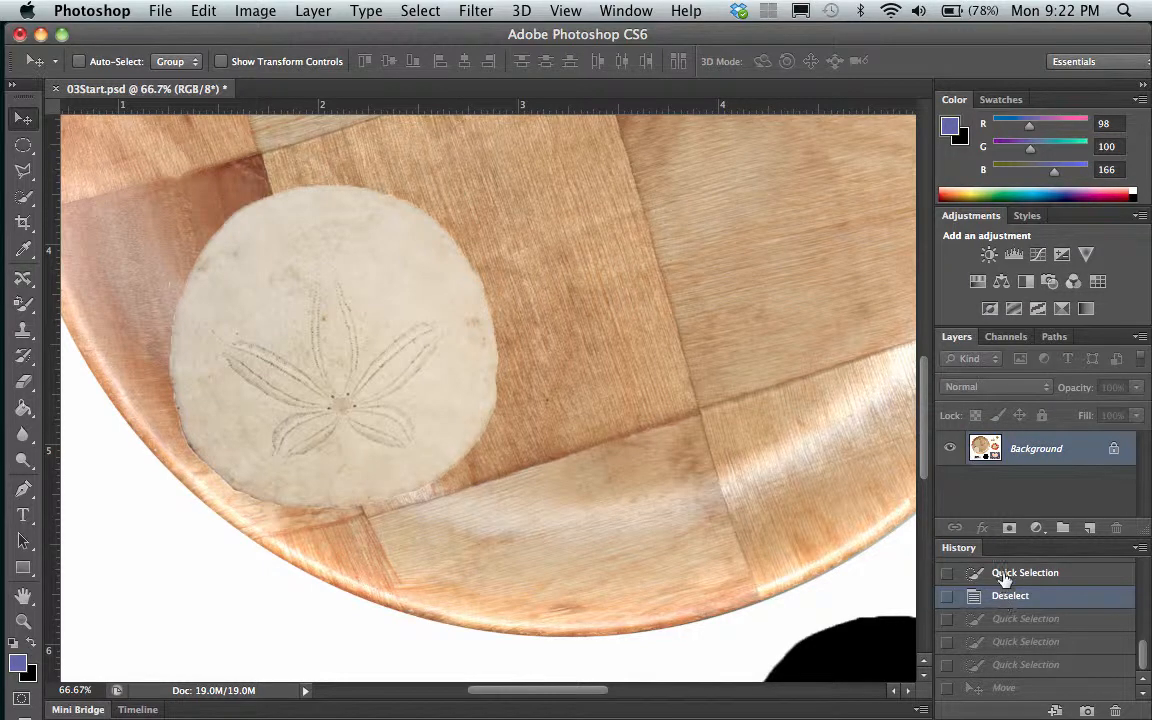
{"action": "left_click", "coordinate": [1003, 574]}
{"action": "scroll", "coordinate": [1003, 645], "scroll_direction": "up", "scroll_amount": 2}
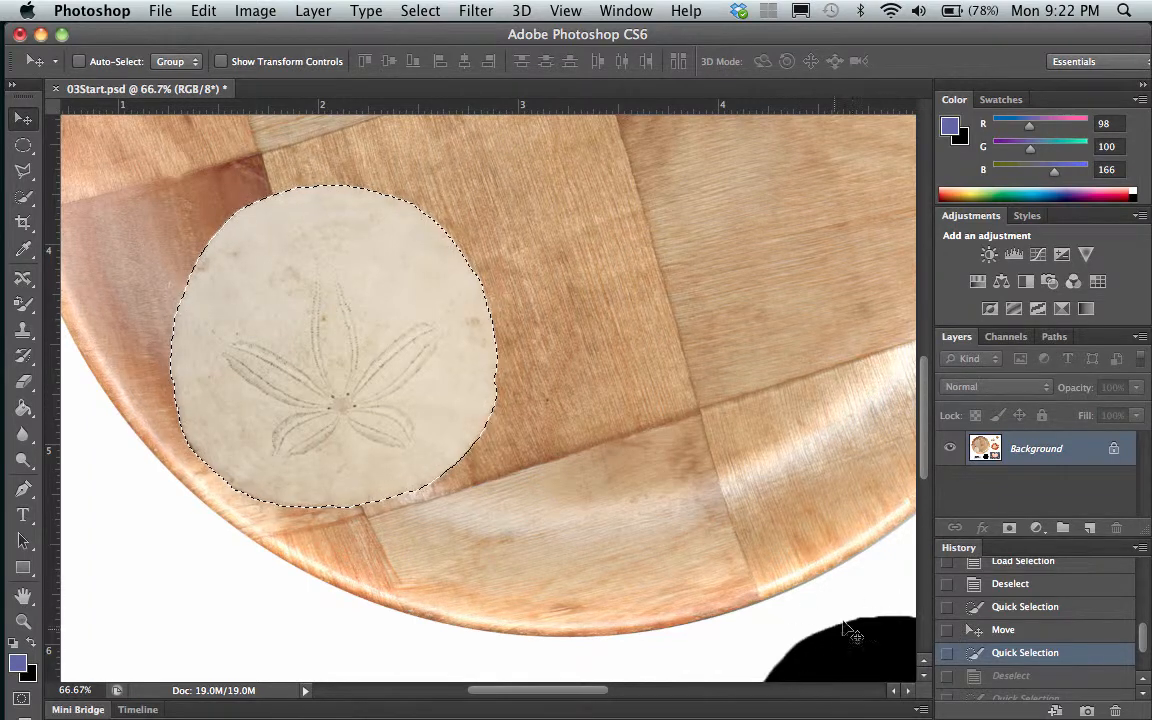
{"action": "scroll", "coordinate": [826, 600], "scroll_direction": "down", "scroll_amount": 1}
{"action": "scroll", "coordinate": [826, 600], "scroll_direction": "down", "scroll_amount": 5}
{"action": "scroll", "coordinate": [826, 600], "scroll_direction": "right", "scroll_amount": 2}
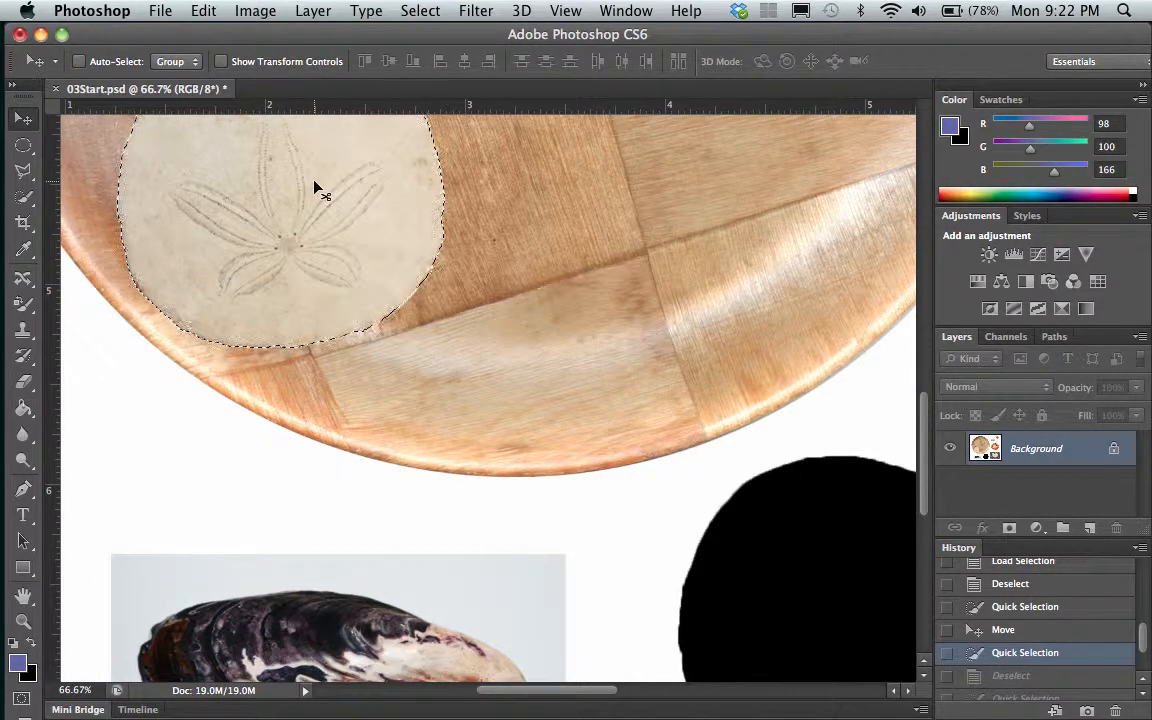
{"action": "left_click", "coordinate": [1004, 630]}
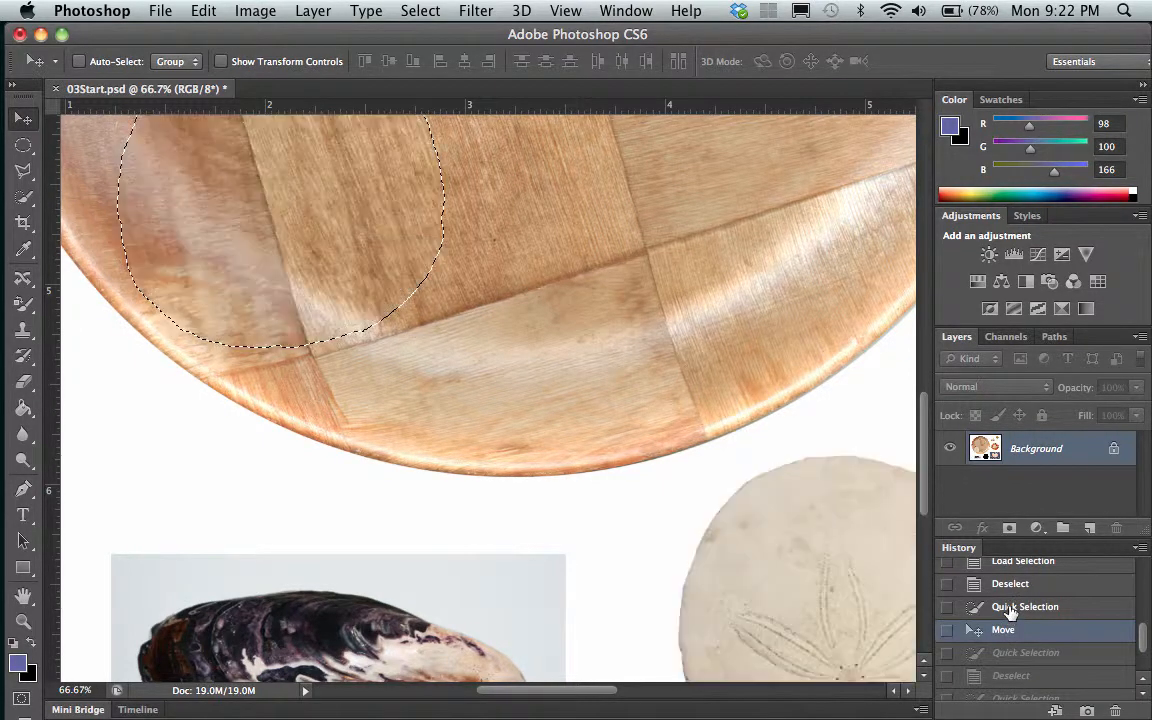
{"action": "left_click", "coordinate": [1010, 609]}
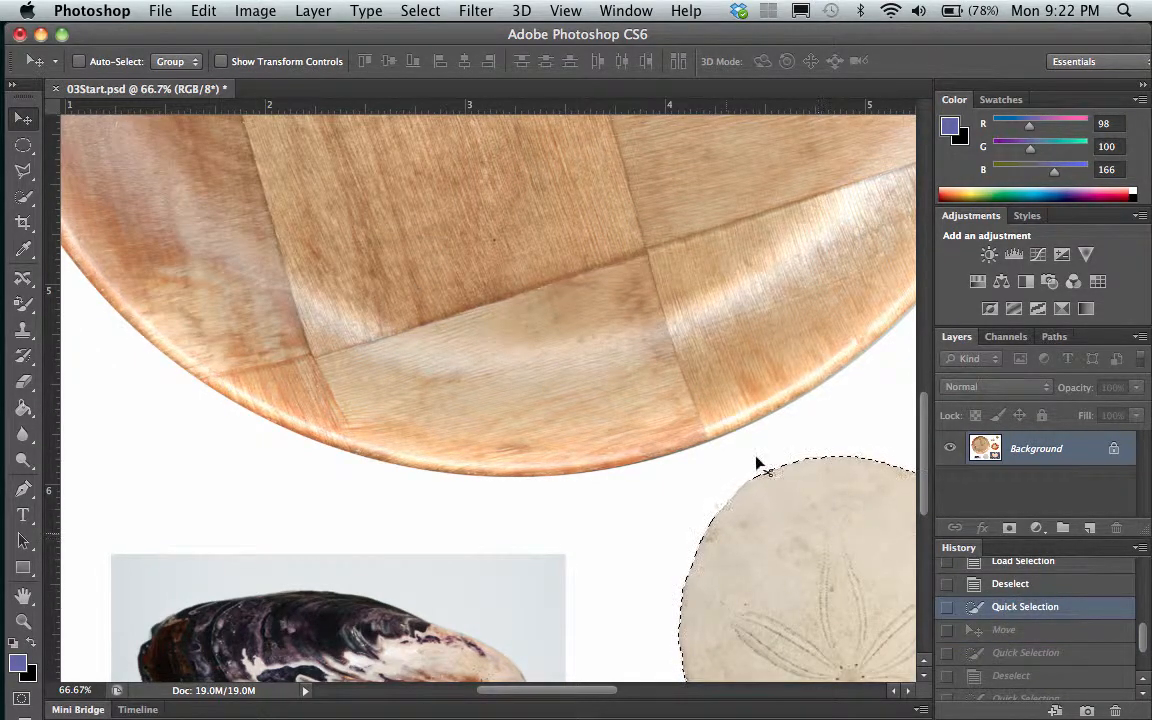
Copy the selected sand dollar from the Background and paste it onto a new layer
{"action": "scroll", "coordinate": [830, 507], "scroll_direction": "right", "scroll_amount": 5}
{"action": "scroll", "coordinate": [830, 507], "scroll_direction": "down", "scroll_amount": 3}
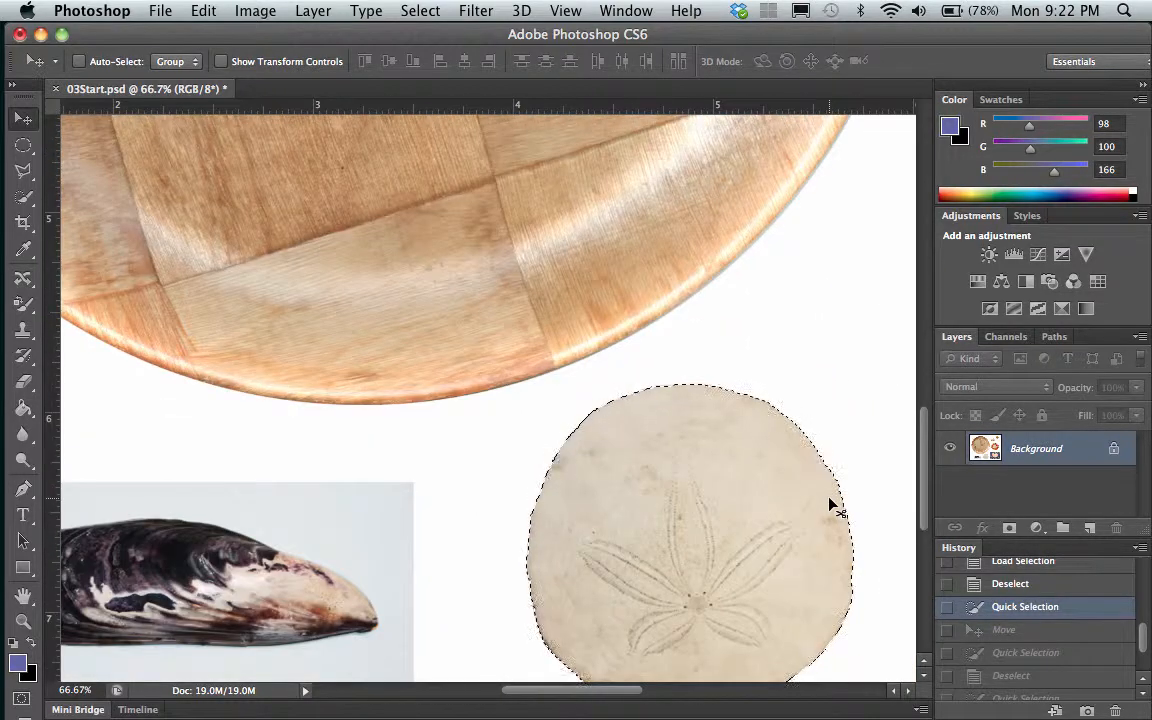
{"action": "scroll", "coordinate": [830, 505], "scroll_direction": "down", "scroll_amount": 2}
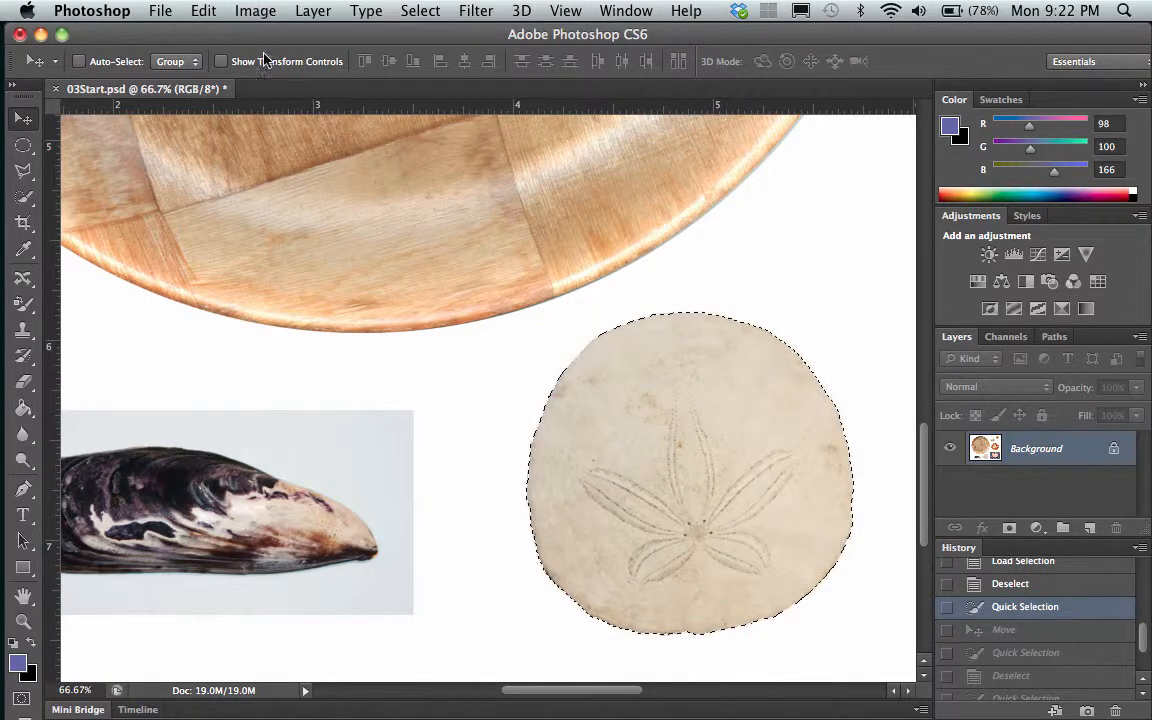
{"action": "left_click", "coordinate": [204, 10]}
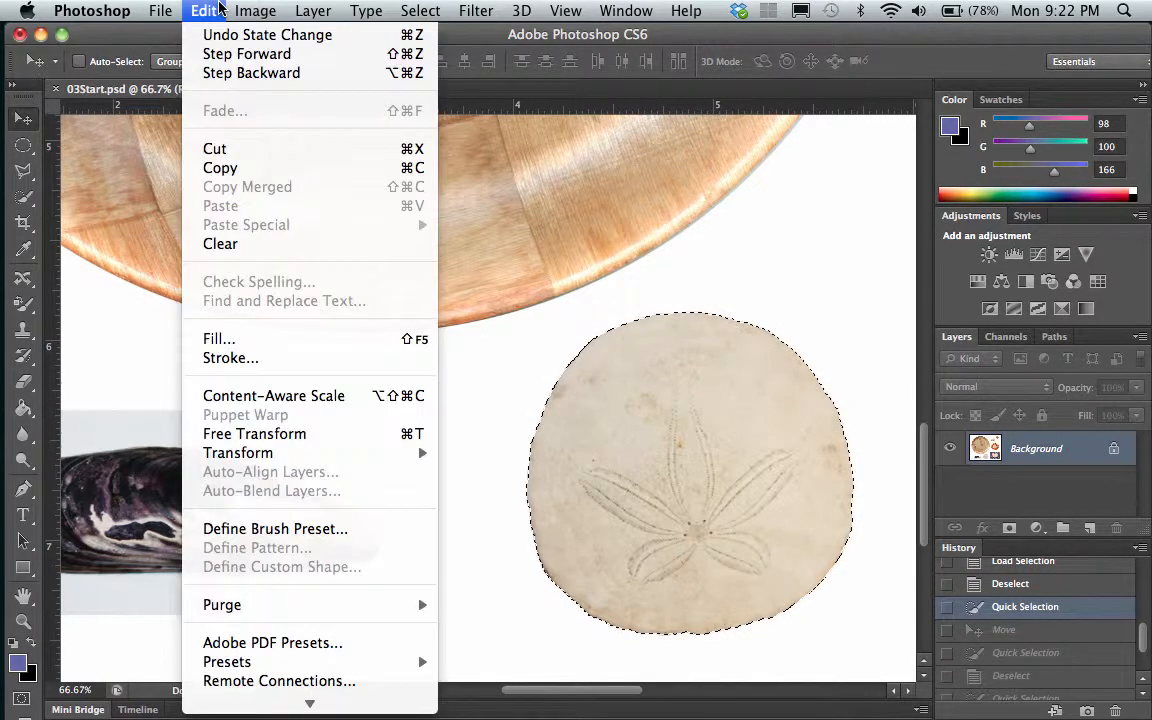
{"action": "left_click", "coordinate": [226, 168]}
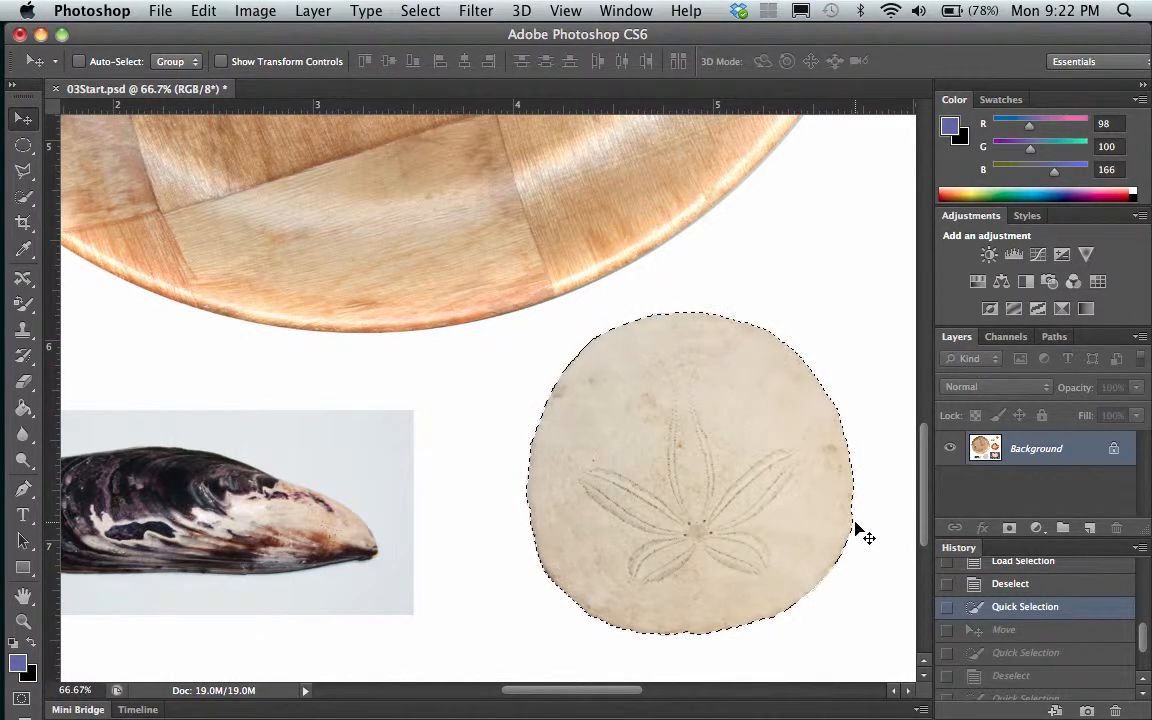
{"action": "left_click", "coordinate": [207, 10]}
{"action": "left_click", "coordinate": [229, 207]}
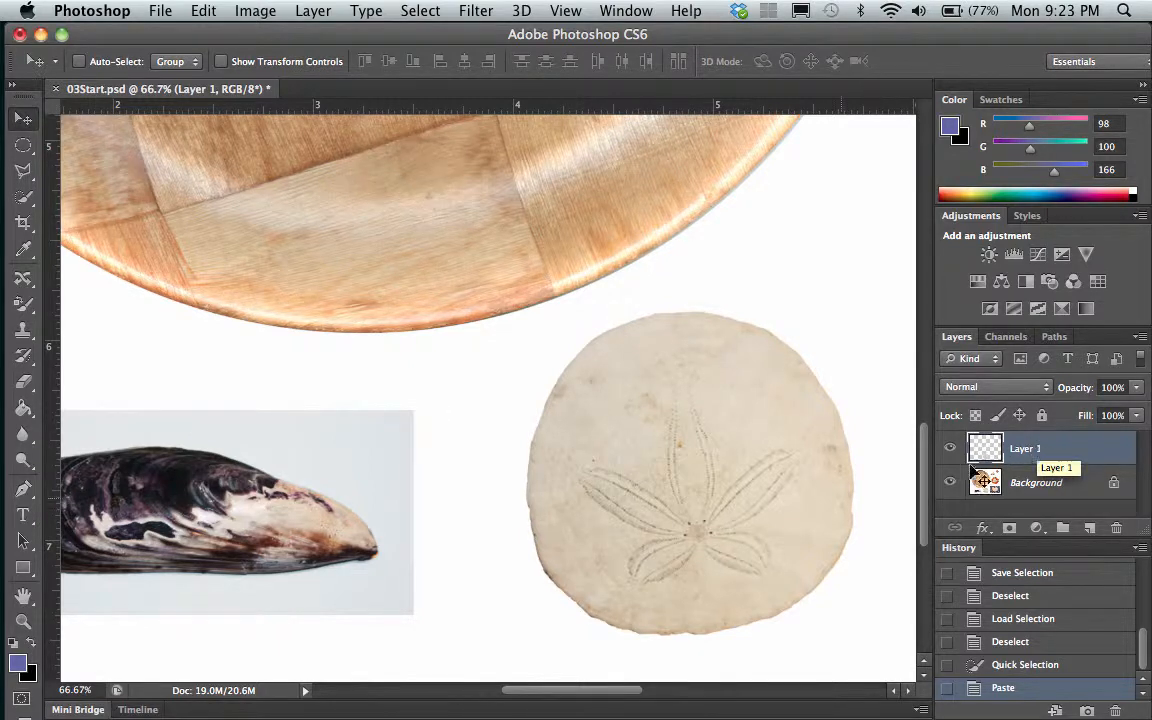
Move the pasted sand dollar onto the plate's lower edge, then hide and show Layer 1 to check the separation from the Background
{"action": "left_click_drag", "start_coordinate": [689, 463], "coordinate": [314, 266]}
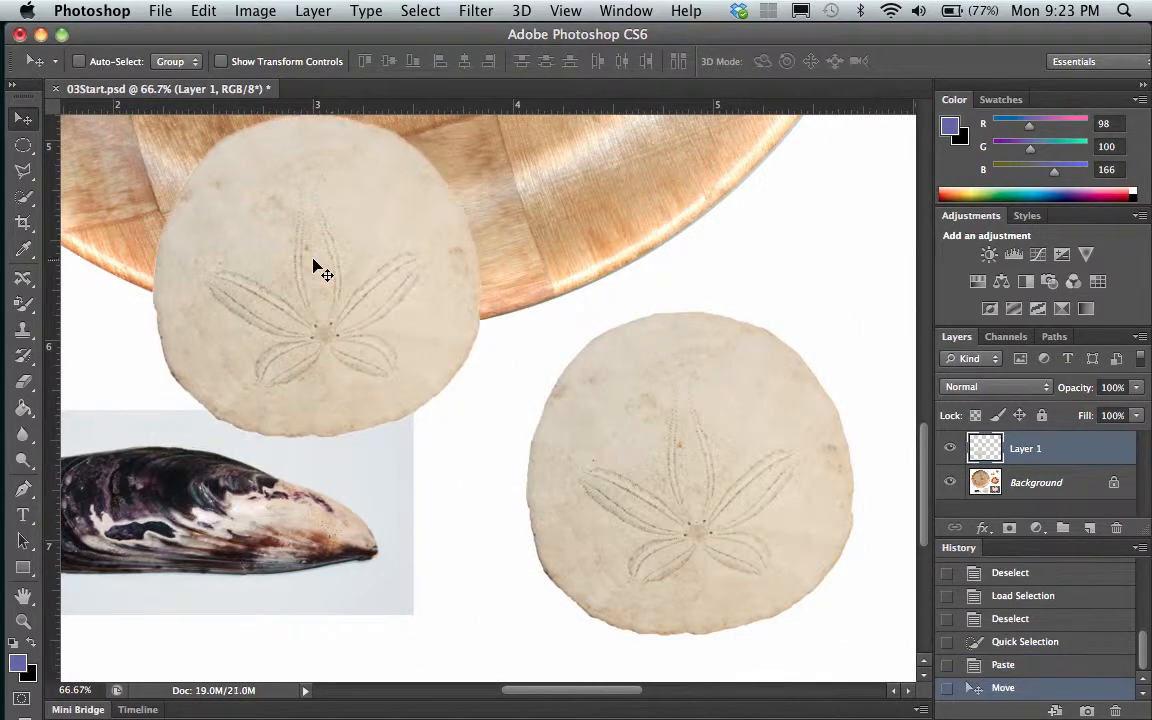
{"action": "scroll", "coordinate": [540, 420], "scroll_direction": "up", "scroll_amount": 10}
{"action": "scroll", "coordinate": [543, 414], "scroll_direction": "down", "scroll_amount": 6}
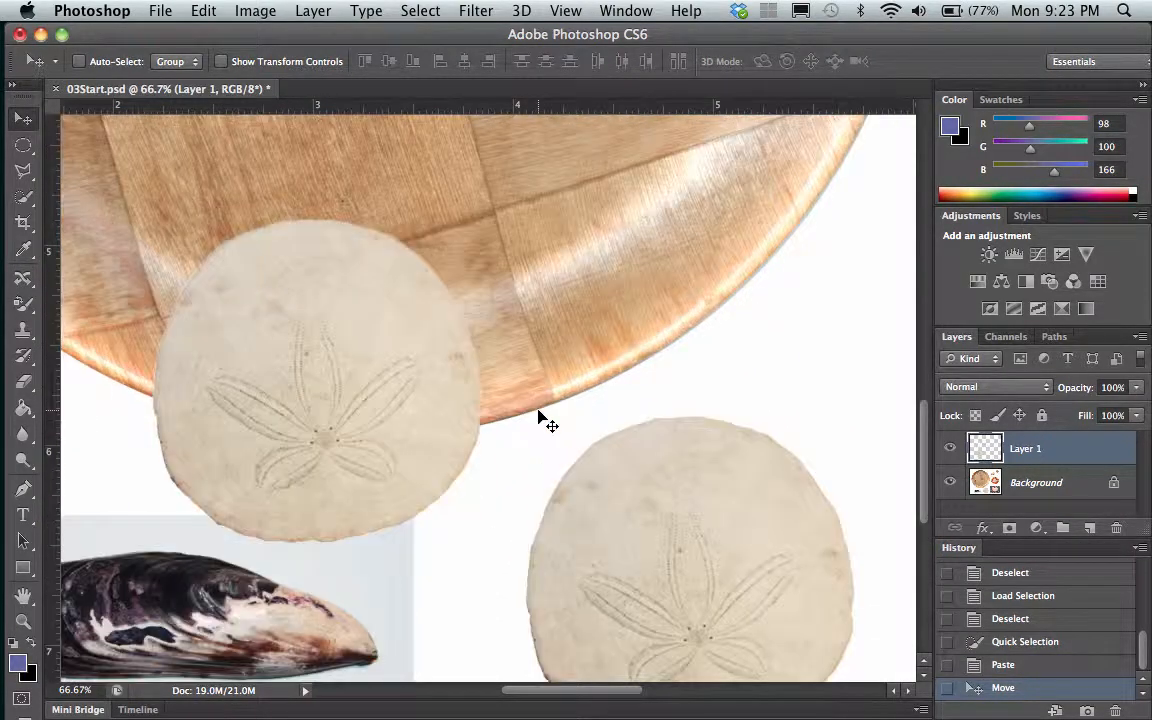
{"action": "left_click_drag", "start_coordinate": [350, 385], "coordinate": [455, 298]}
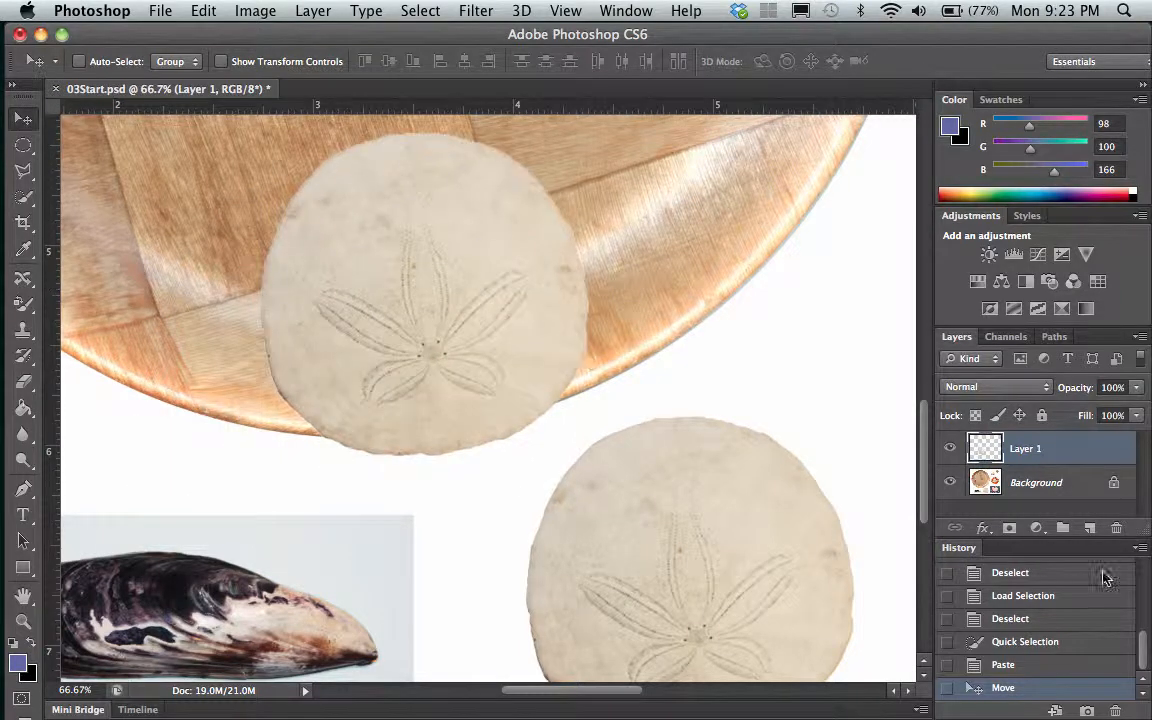
{"action": "left_click", "coordinate": [951, 449]}
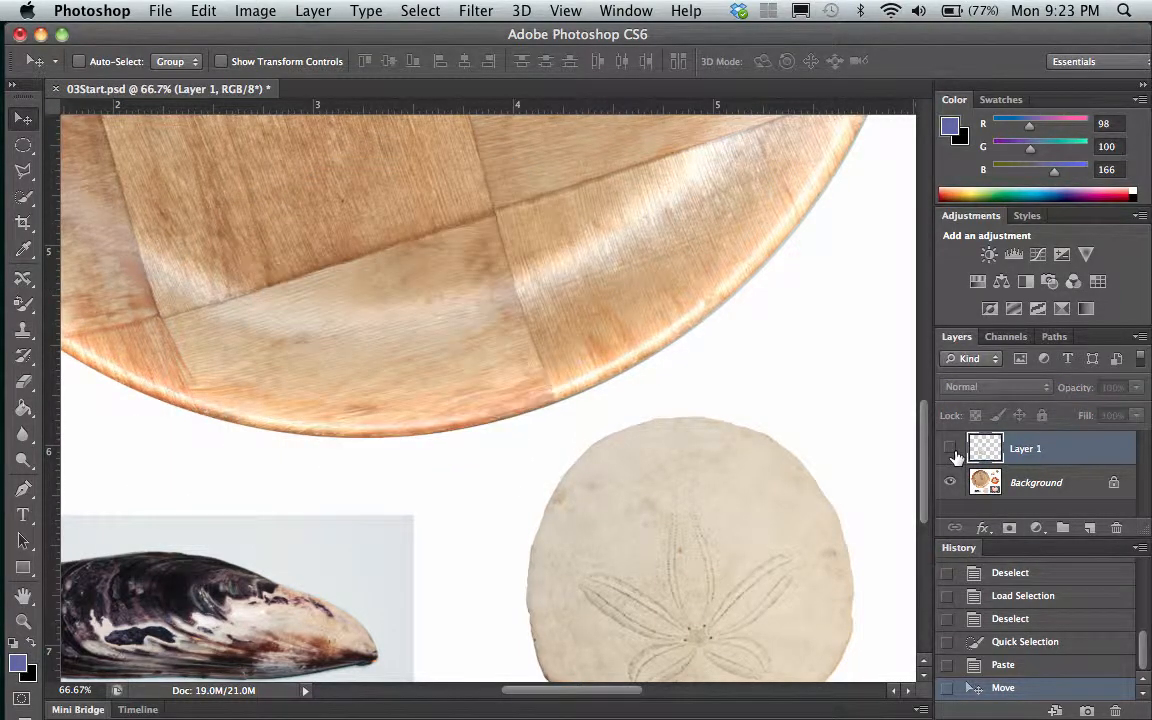
{"action": "left_click", "coordinate": [951, 449]}
Reposition the sand dollar on Layer 1 so it overlaps the plate's lower-left rim
{"action": "scroll", "coordinate": [663, 386], "scroll_direction": "up", "scroll_amount": 3}
{"action": "scroll", "coordinate": [663, 386], "scroll_direction": "left", "scroll_amount": 6}
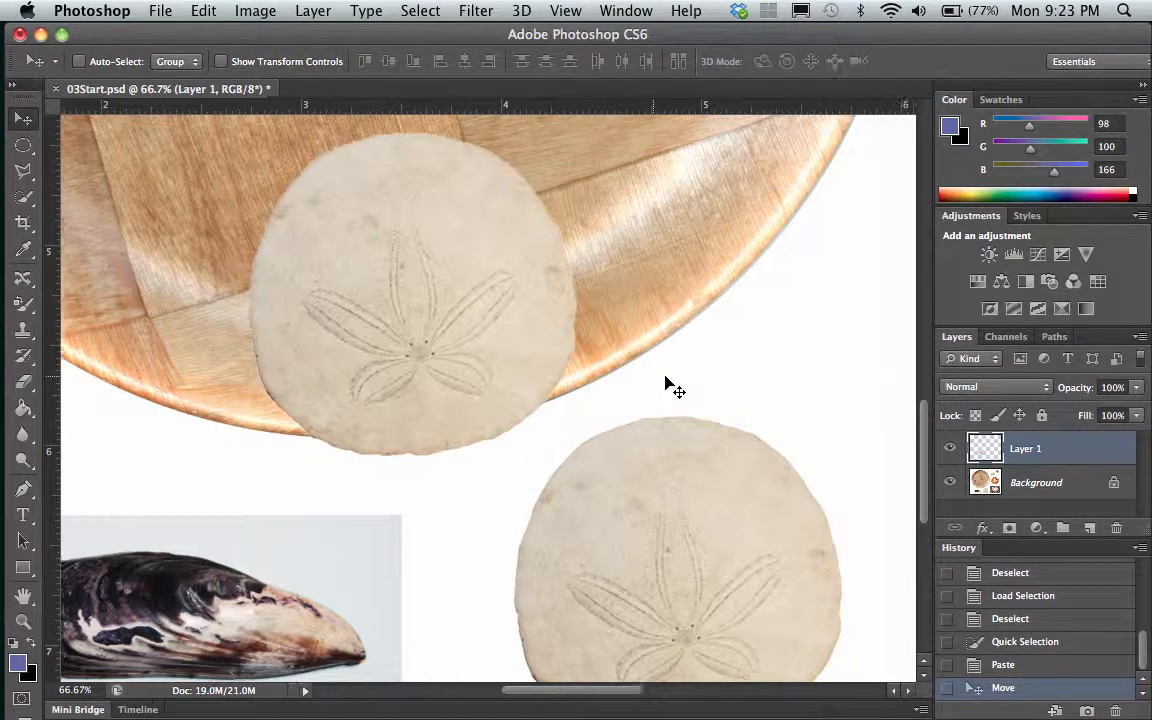
{"action": "scroll", "coordinate": [668, 386], "scroll_direction": "right", "scroll_amount": 6}
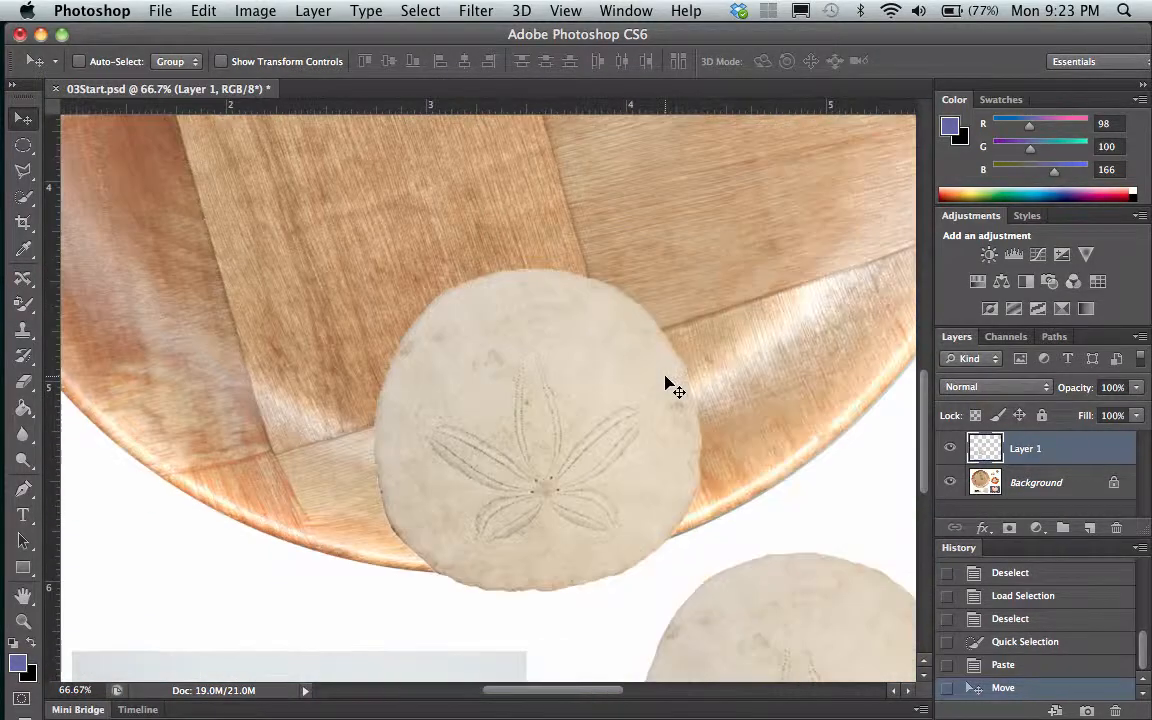
{"action": "scroll", "coordinate": [668, 386], "scroll_direction": "up", "scroll_amount": 3}
{"action": "left_click_drag", "start_coordinate": [479, 415], "coordinate": [222, 372]}
{"action": "scroll", "coordinate": [473, 427], "scroll_direction": "left", "scroll_amount": 5}
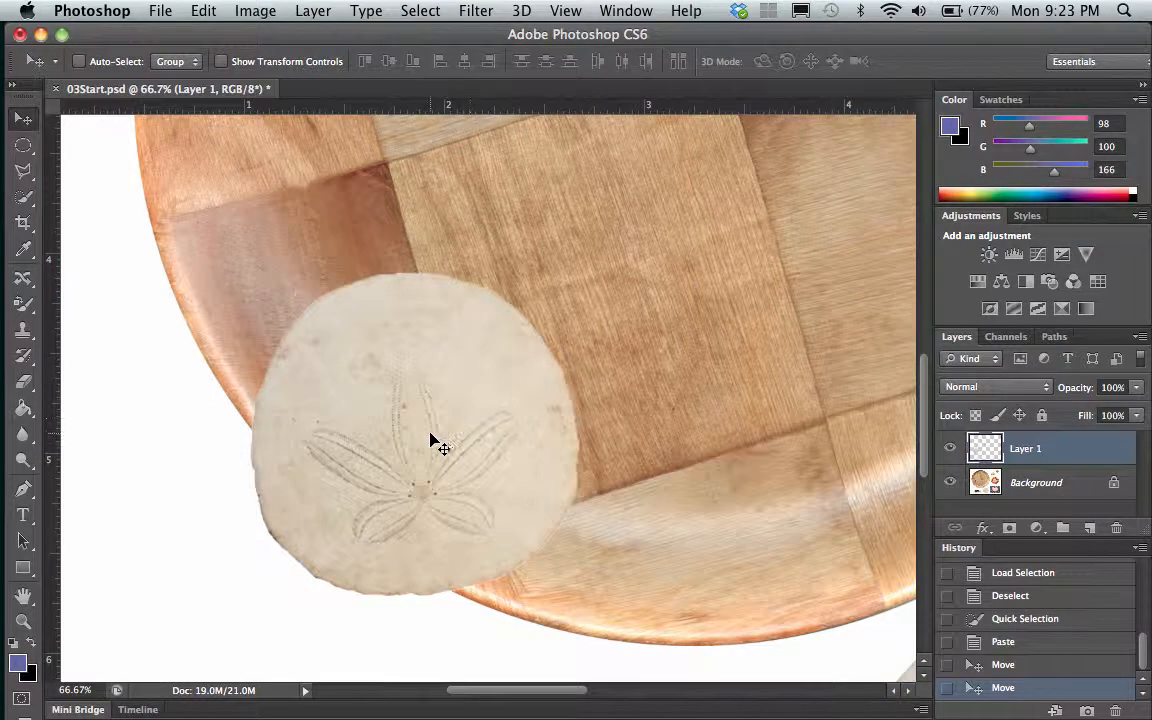
{"action": "left_click_drag", "start_coordinate": [428, 433], "coordinate": [396, 419]}
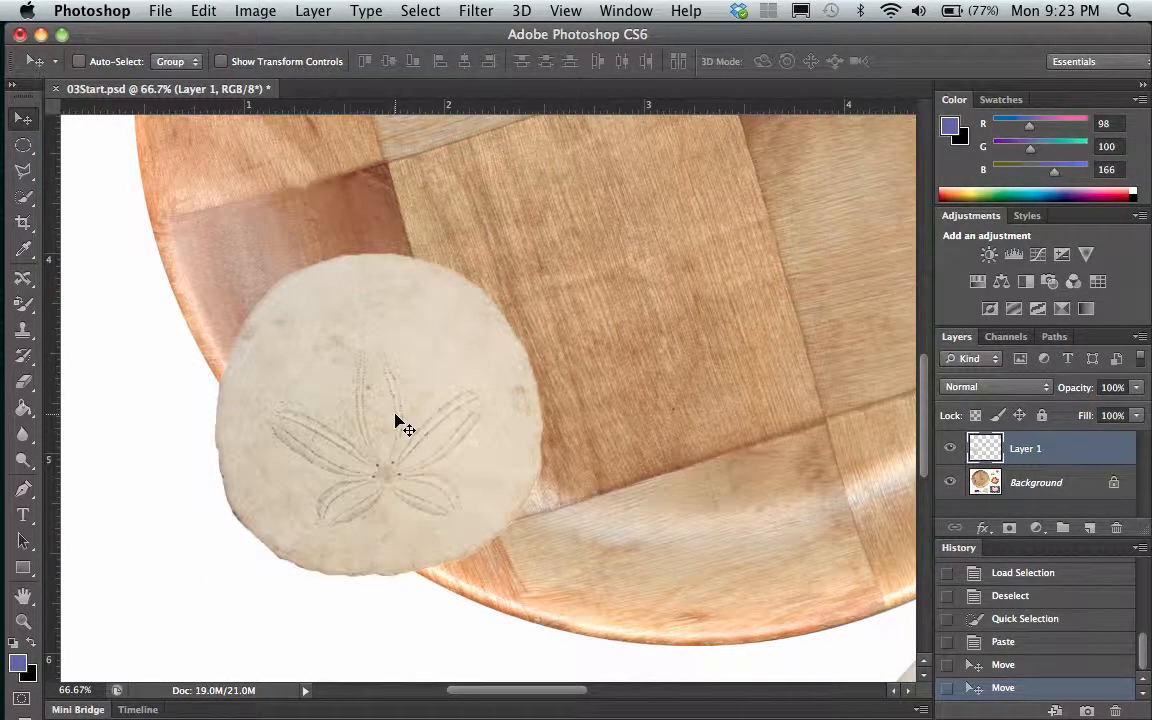
{"action": "left_click_drag", "start_coordinate": [386, 424], "coordinate": [393, 401]}
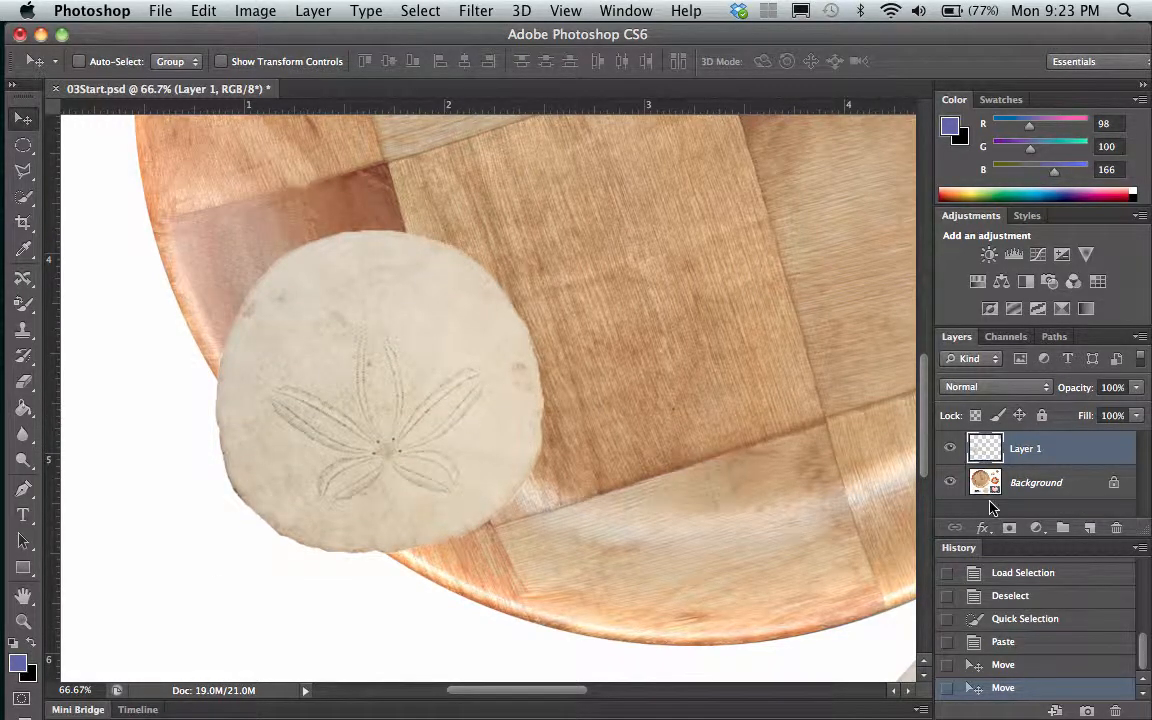
Rename Layer 1 to "sanddollar"
{"action": "scroll", "coordinate": [765, 480], "scroll_direction": "right", "scroll_amount": 4}
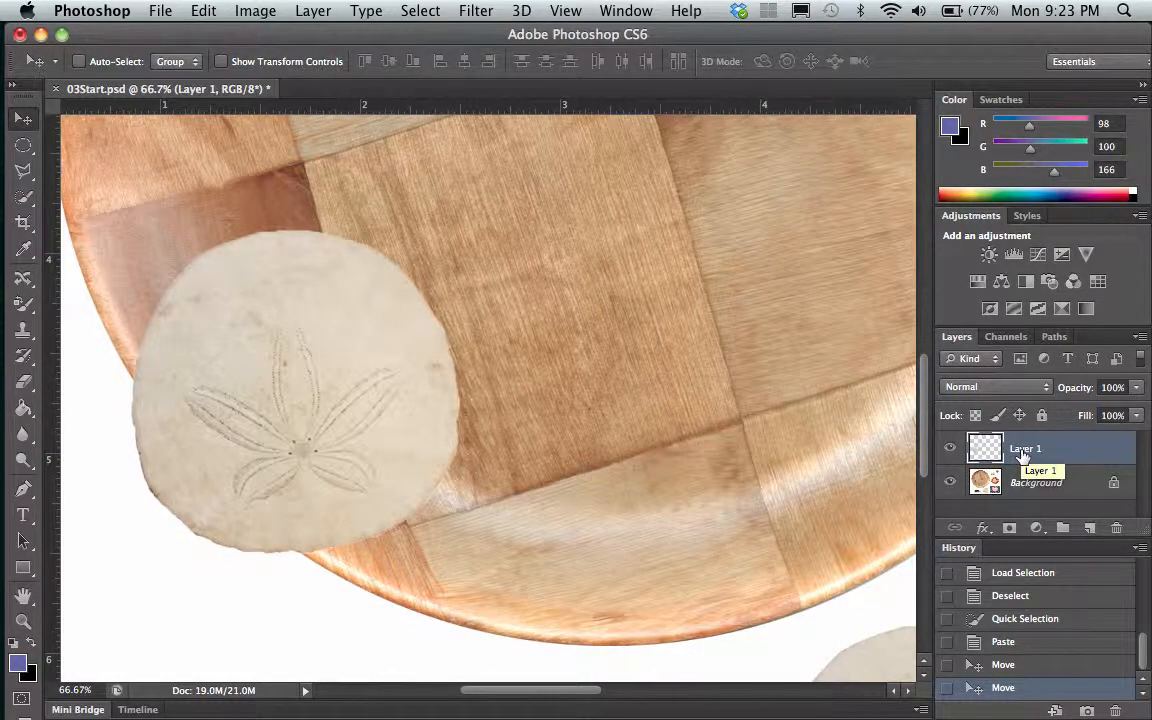
{"action": "double_click", "coordinate": [1022, 450]}
{"action": "type", "text": "sanddollar"}
{"action": "key", "text": "Return"}
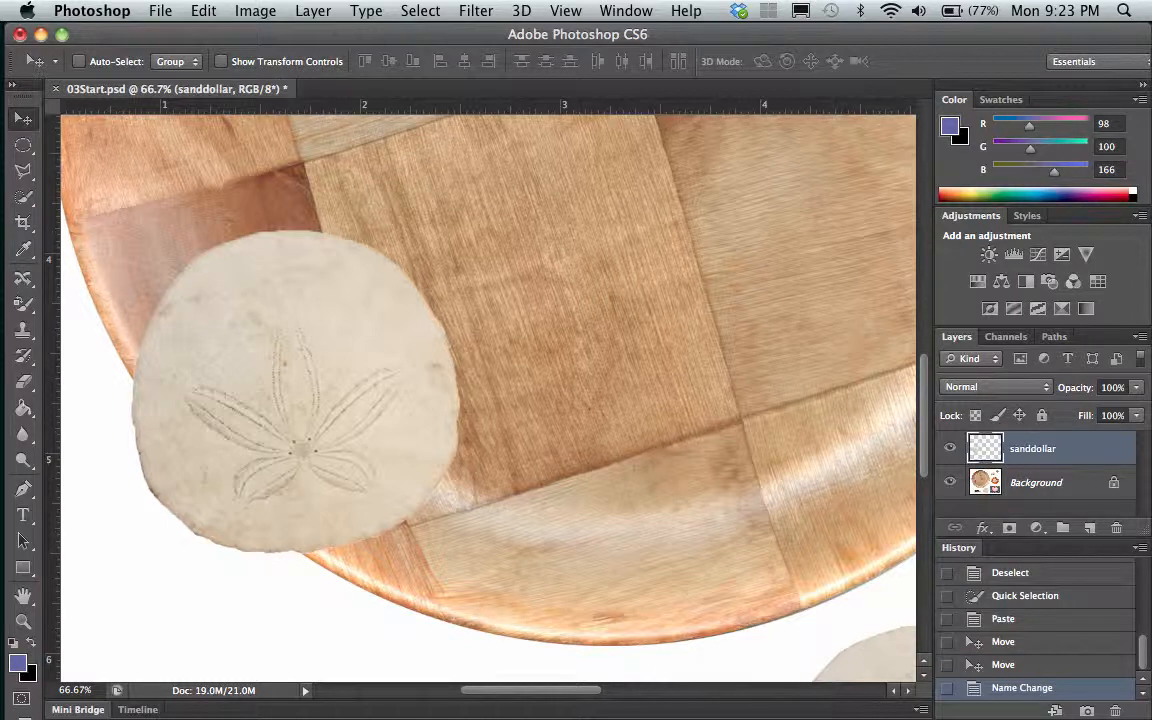
{"action": "scroll", "coordinate": [626, 532], "scroll_direction": "right", "scroll_amount": 3}
{"action": "scroll", "coordinate": [626, 532], "scroll_direction": "down", "scroll_amount": 5}
{"action": "scroll", "coordinate": [626, 532], "scroll_direction": "left", "scroll_amount": 3}
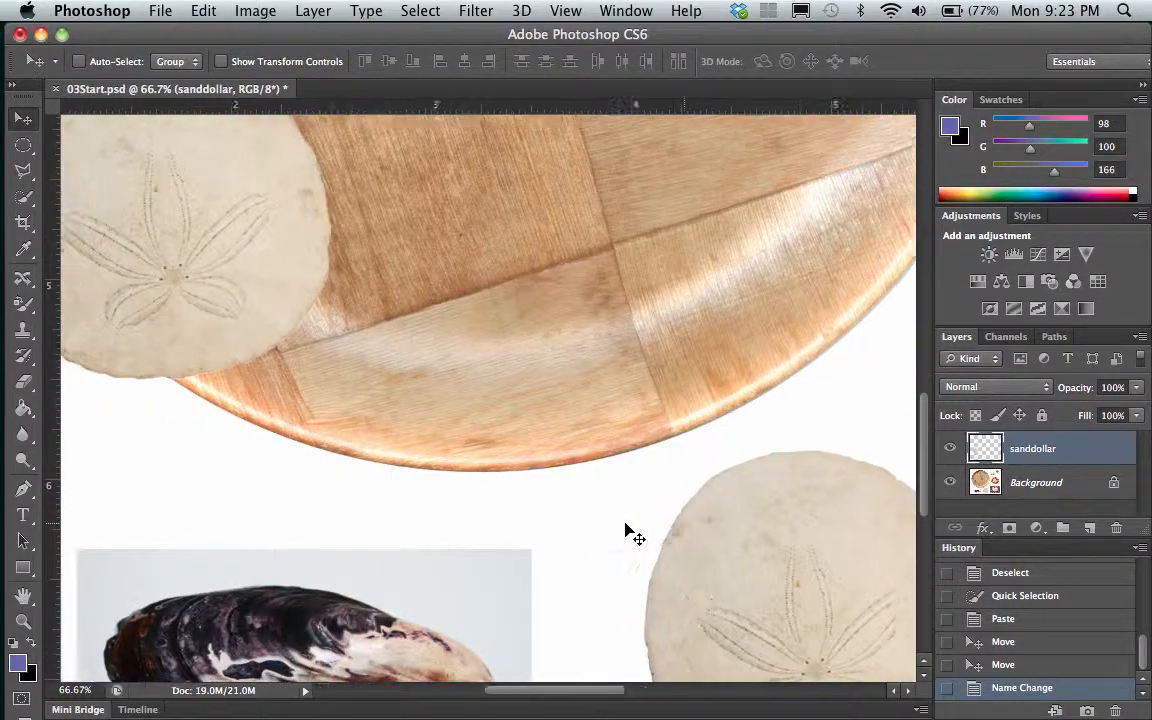